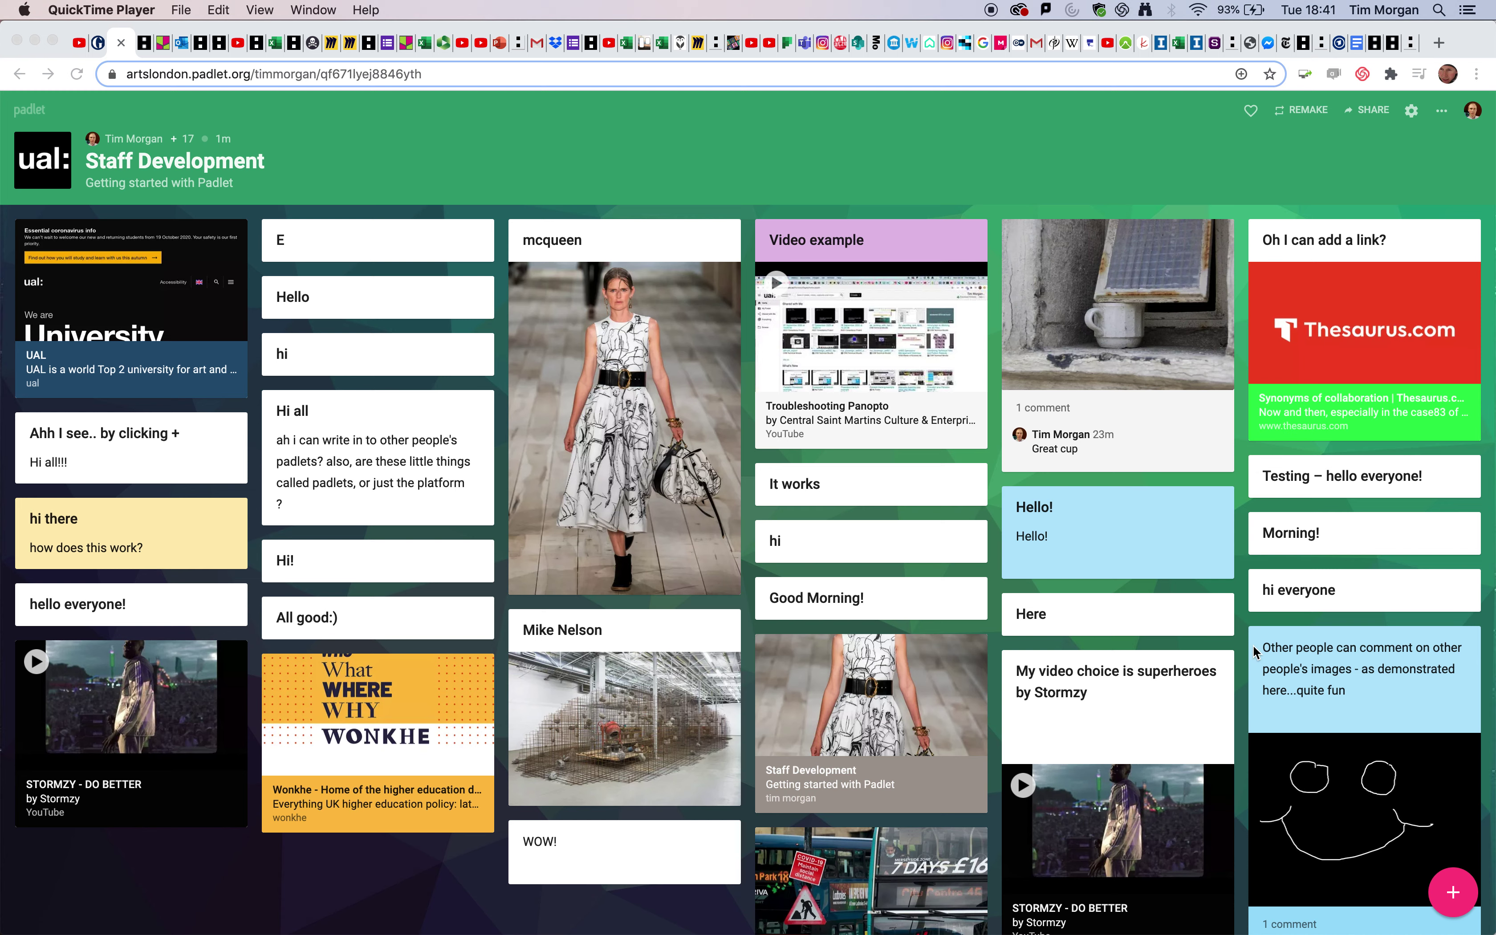
Bring the browser showing the Staff Development padlet into focus.
left_click(1454, 894)
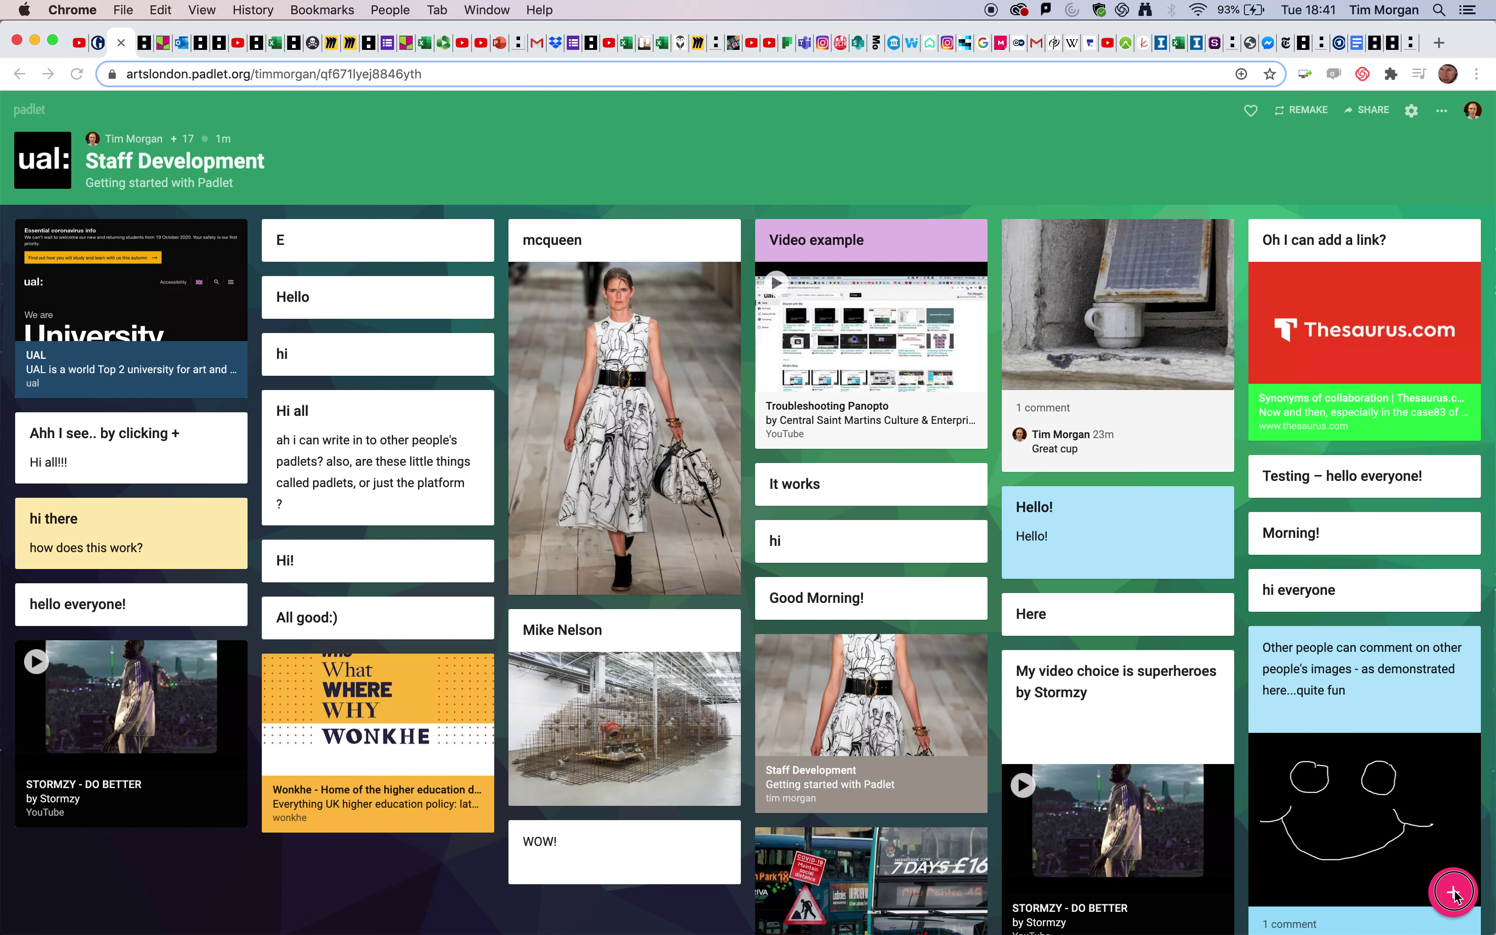
Start a new blank post and briefly check its list of attachment types.
left_click(1459, 896)
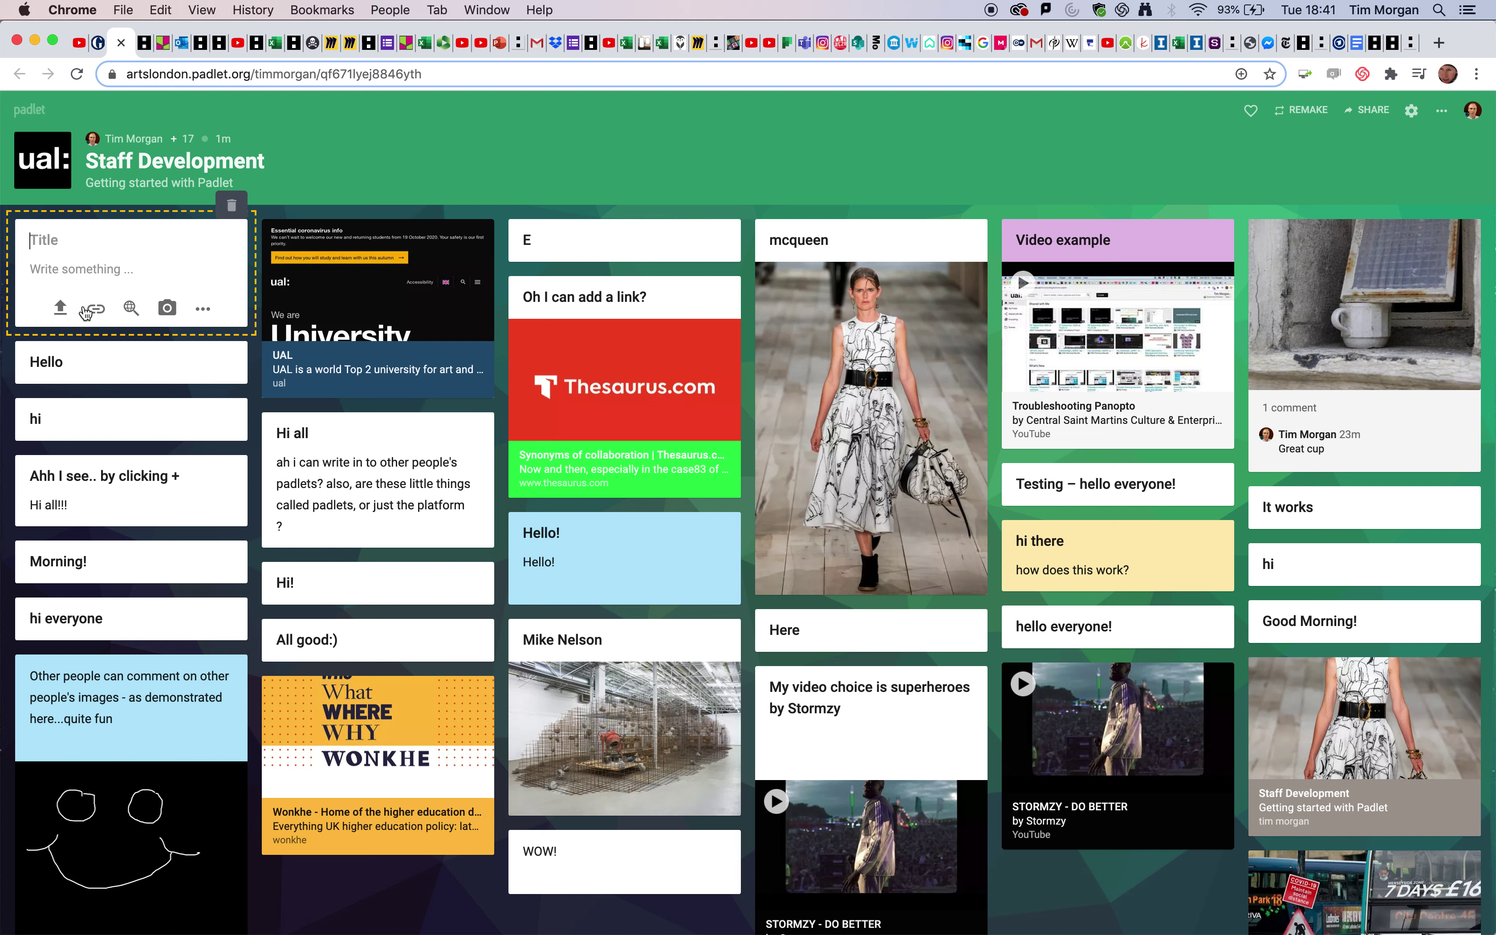
left_click(204, 311)
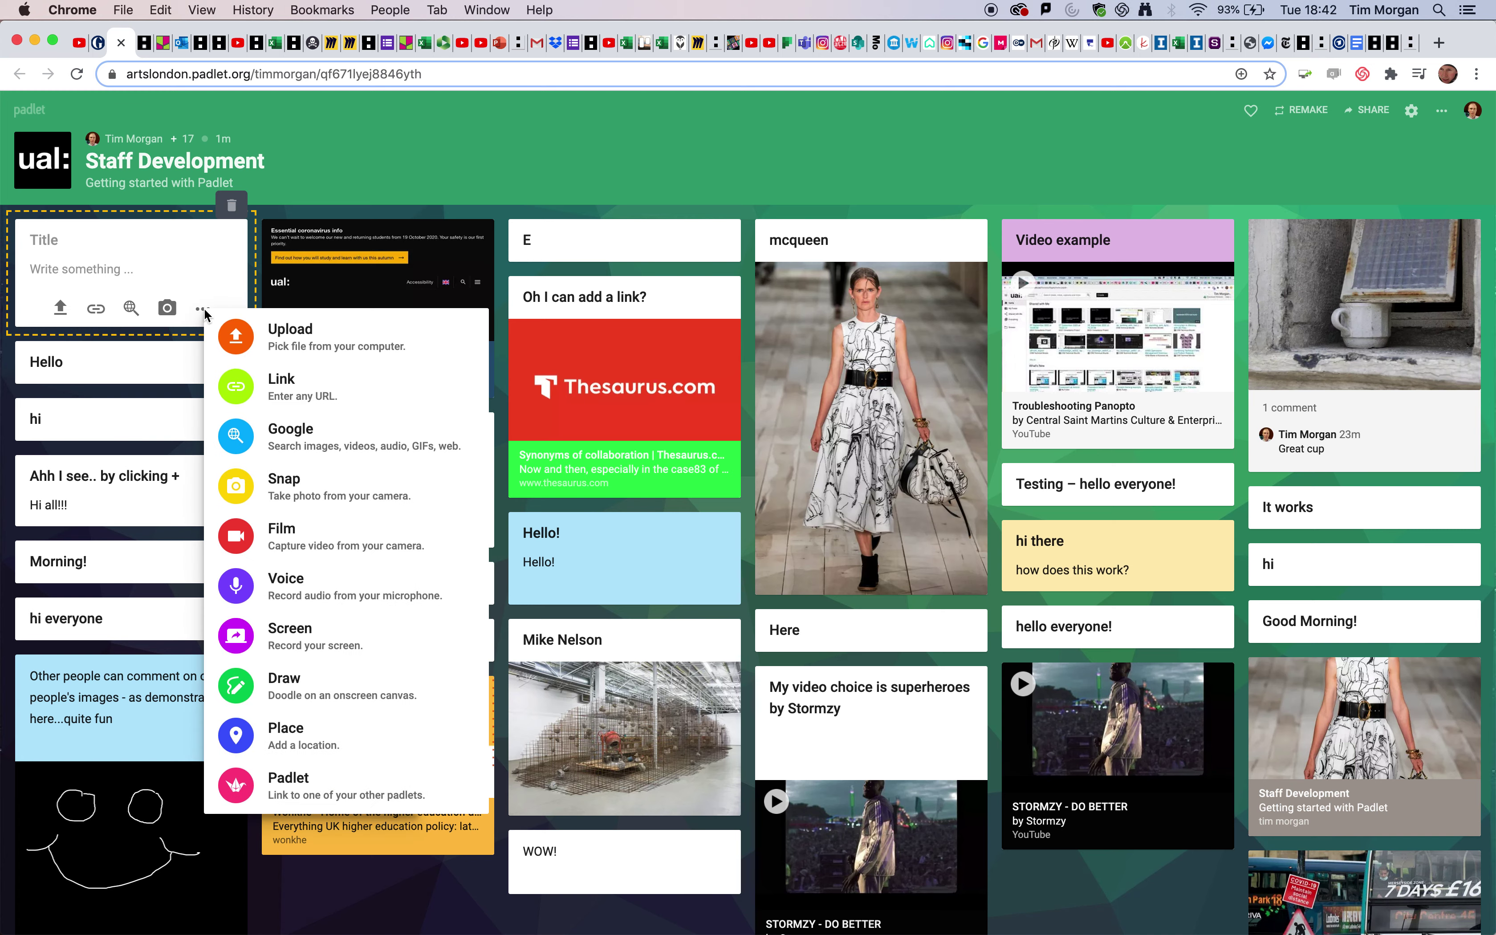
left_click(203, 311)
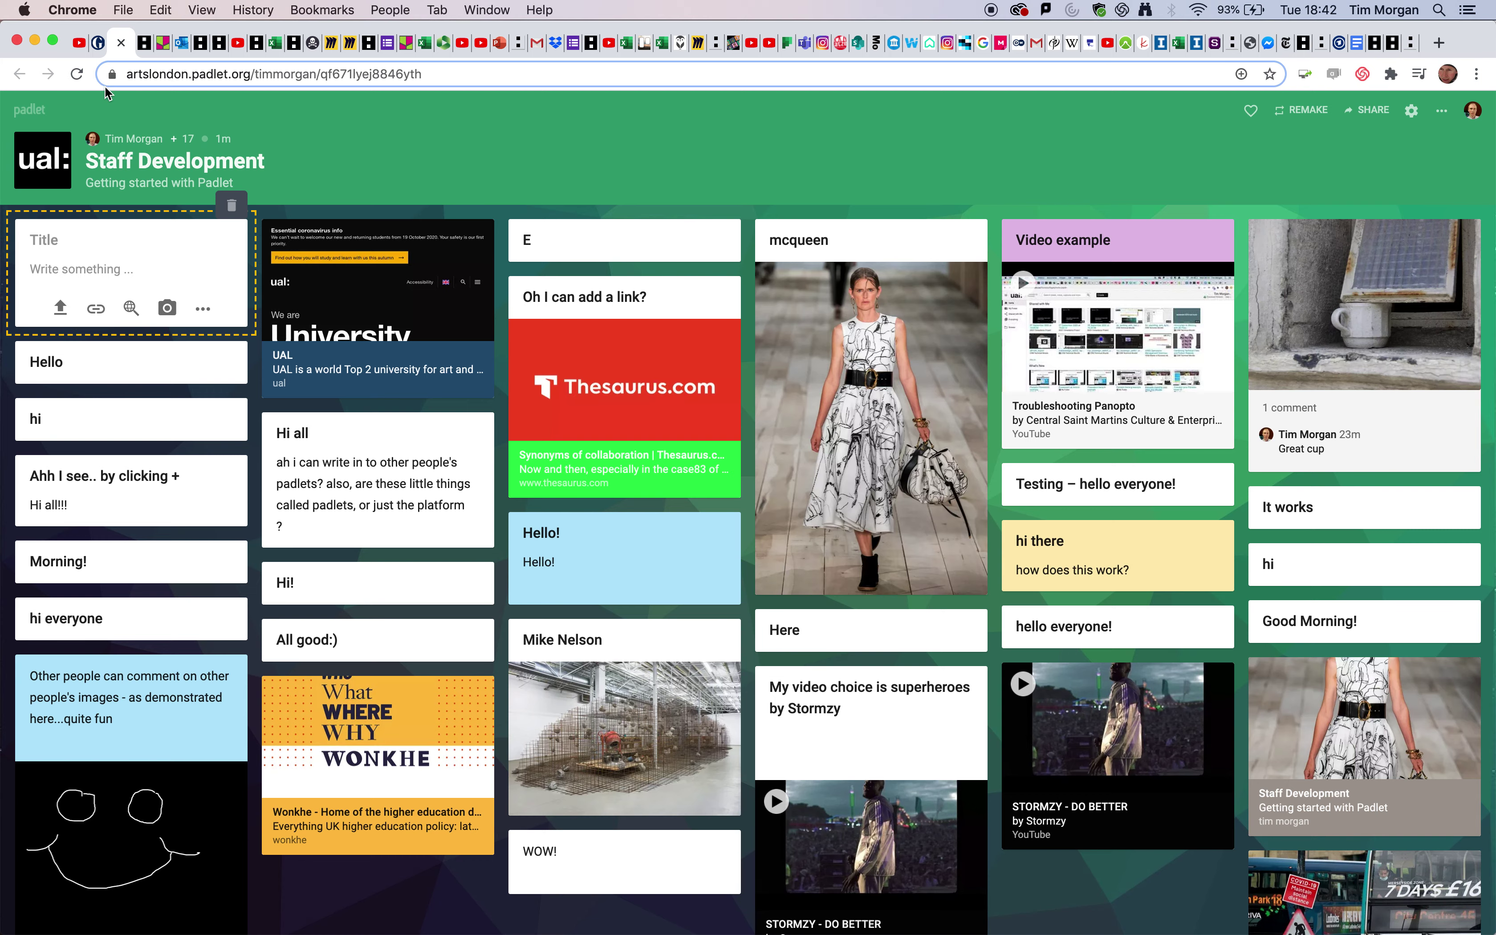
Copy the Guardian 'Aerial views of London' article's web address and return to the padlet.
left_click(98, 47)
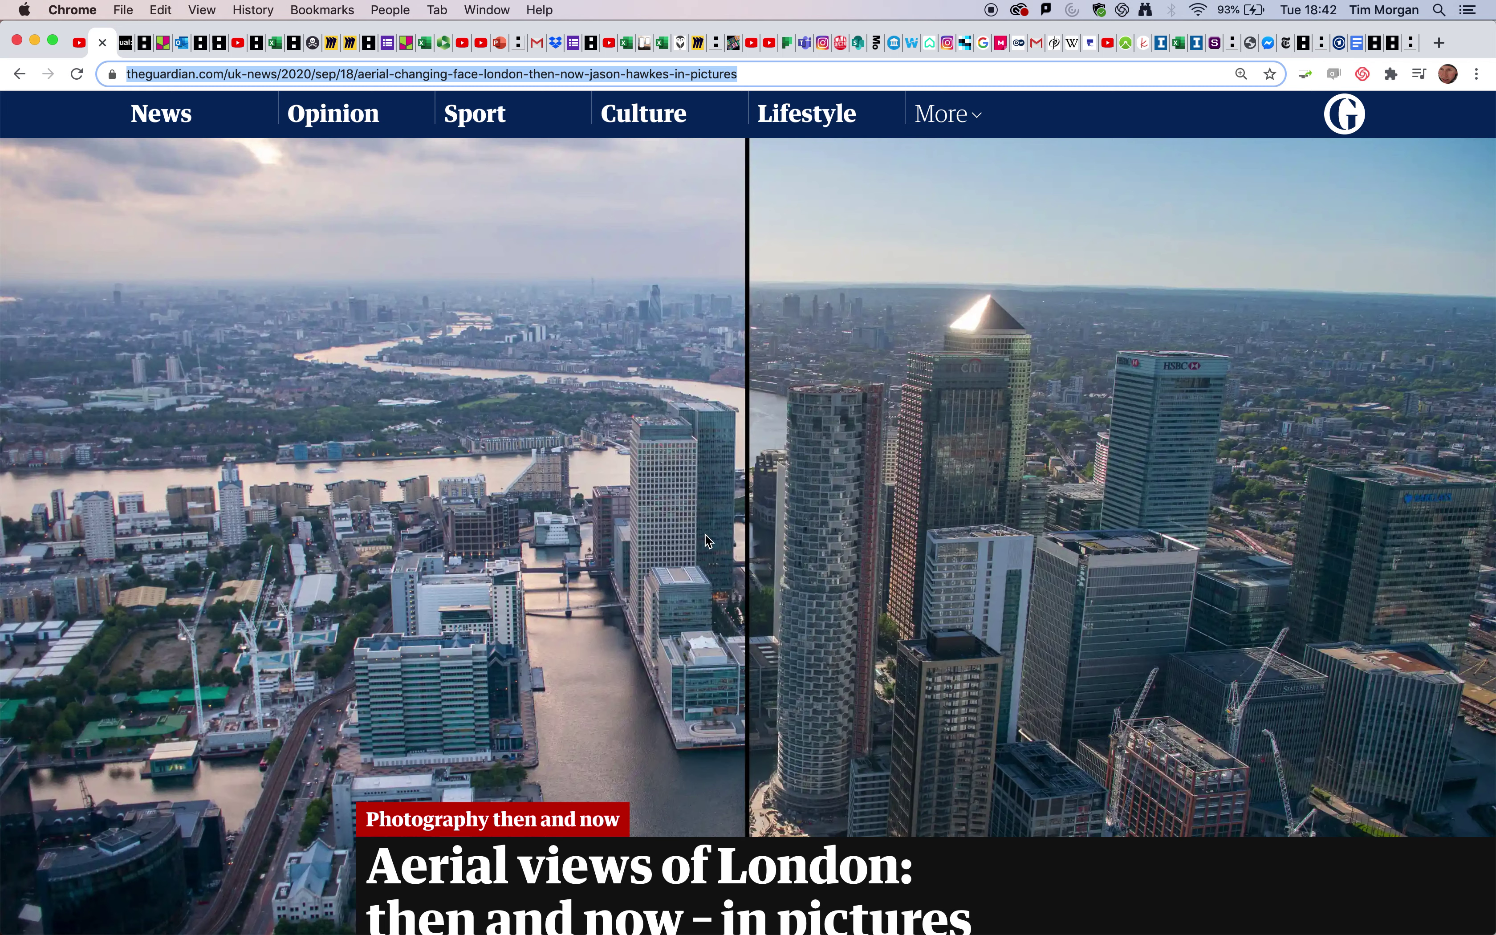
left_click(757, 74)
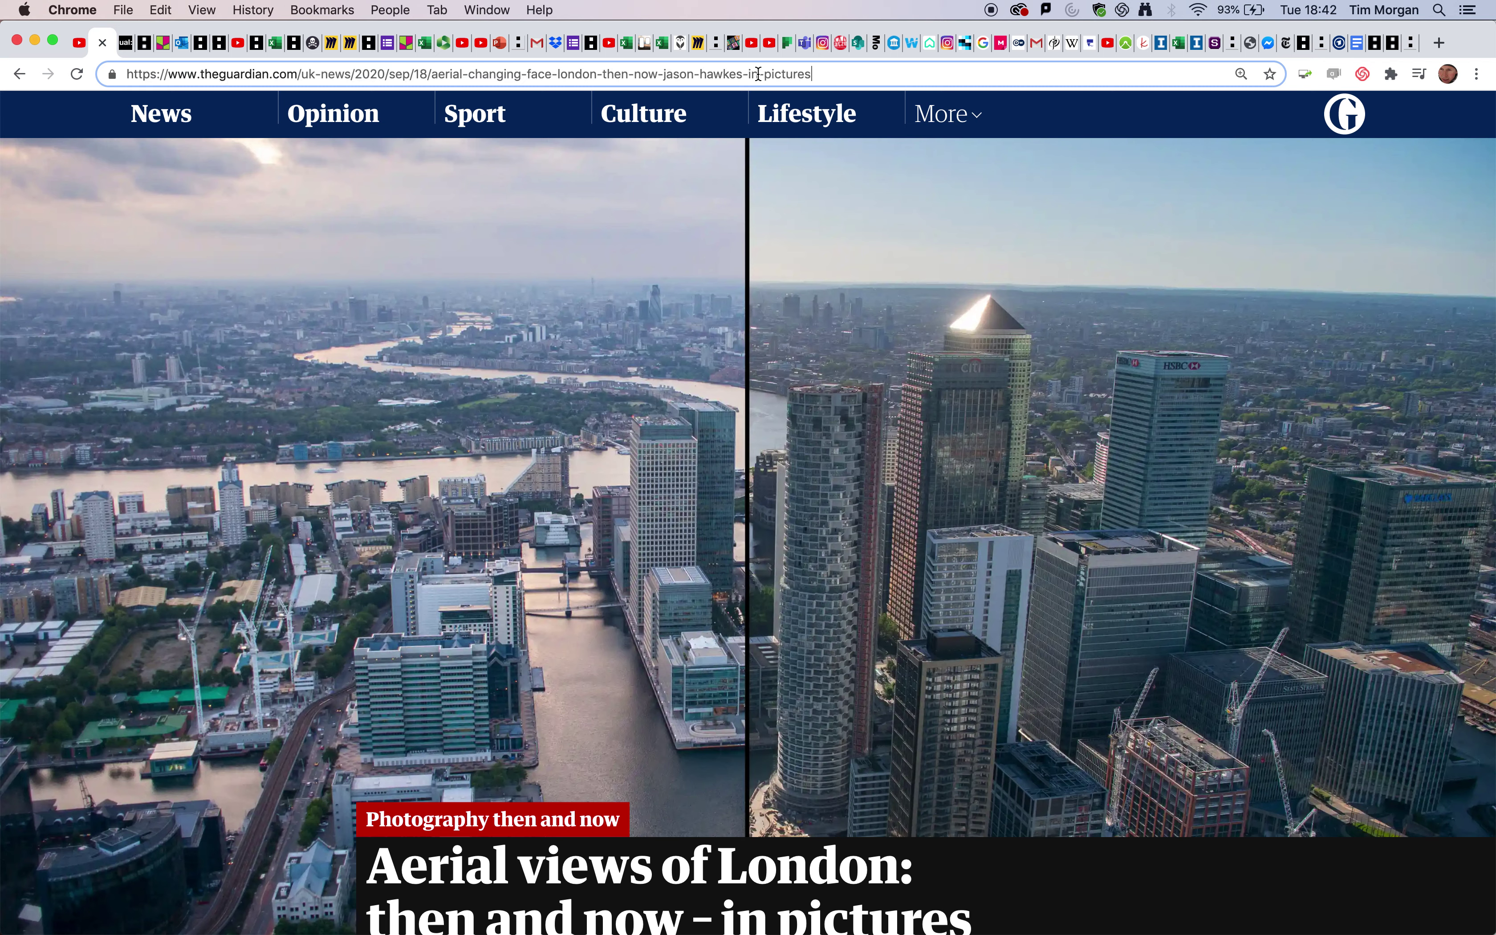
left_click_drag(828, 76, 124, 74)
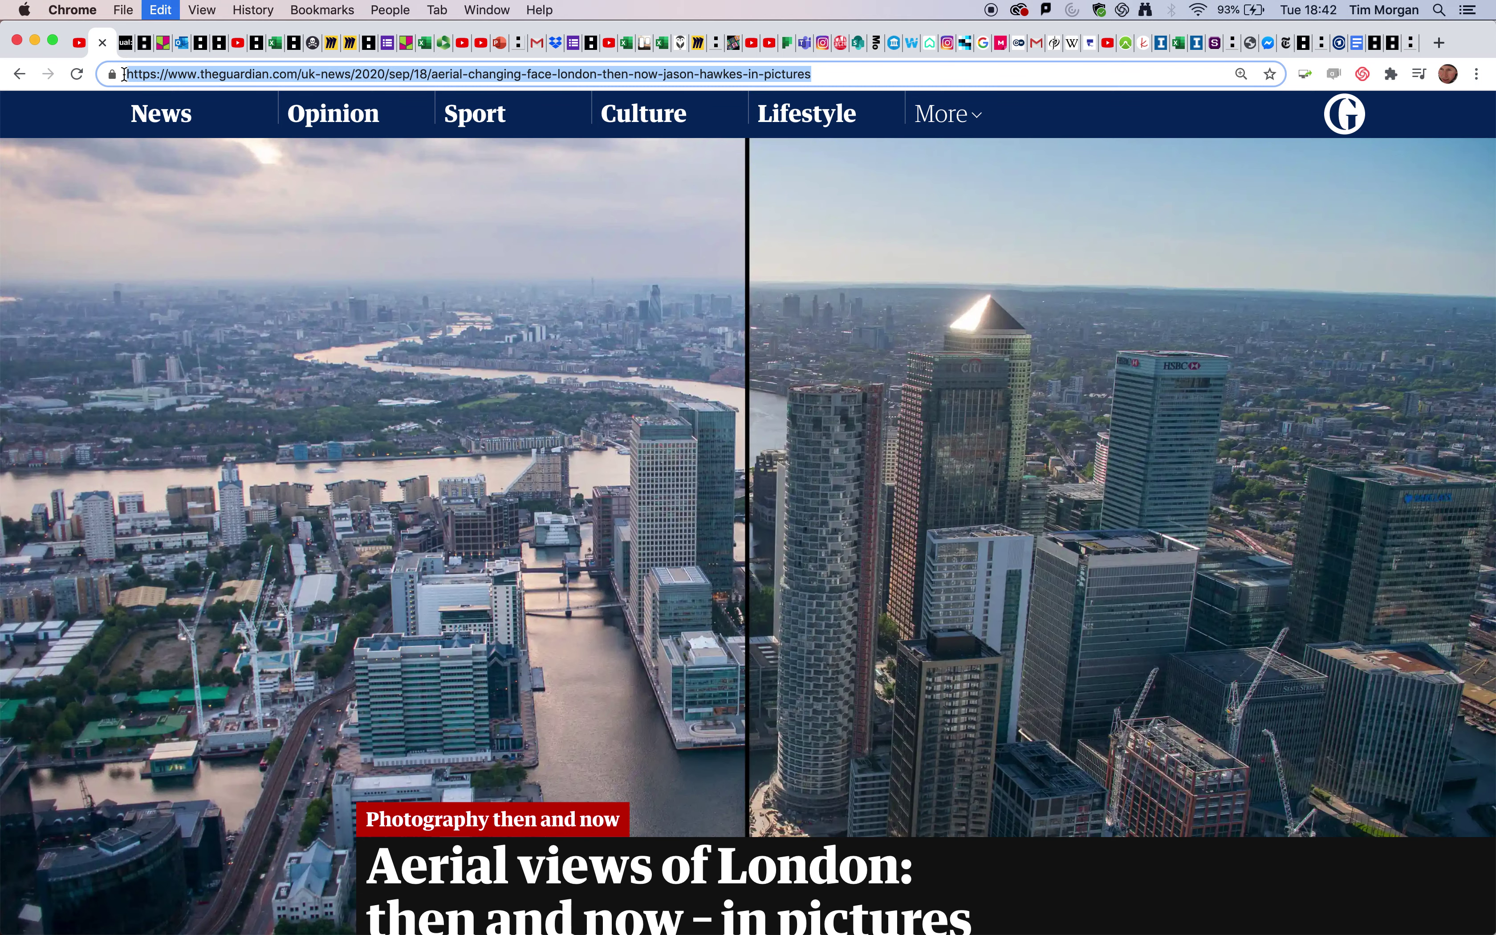
left_click(126, 44)
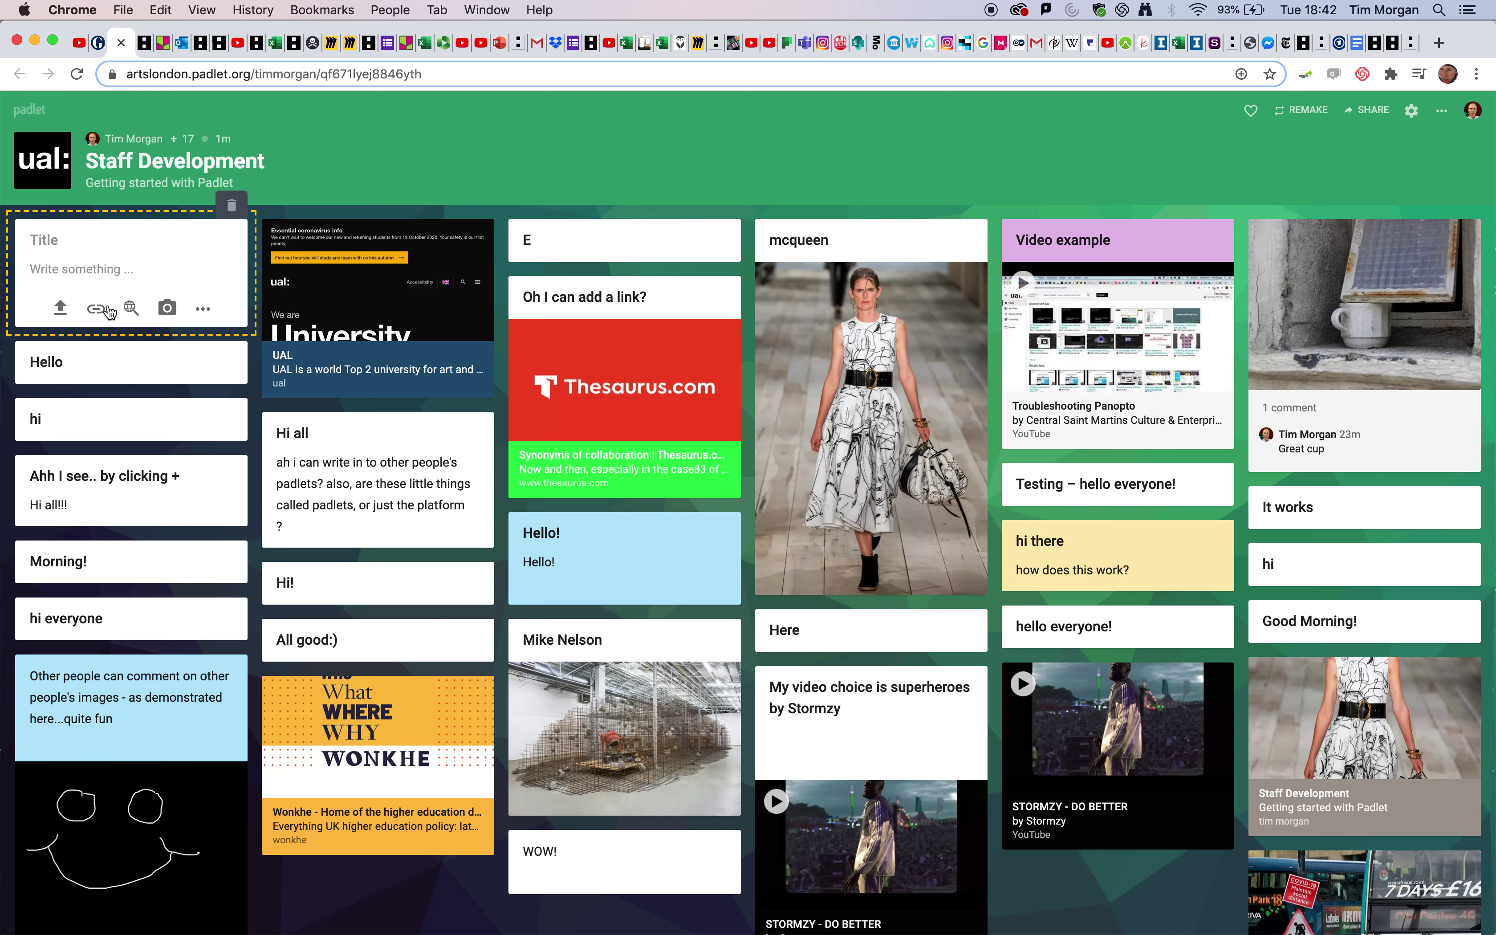
Attach the copied Guardian article link to the new post.
left_click(96, 309)
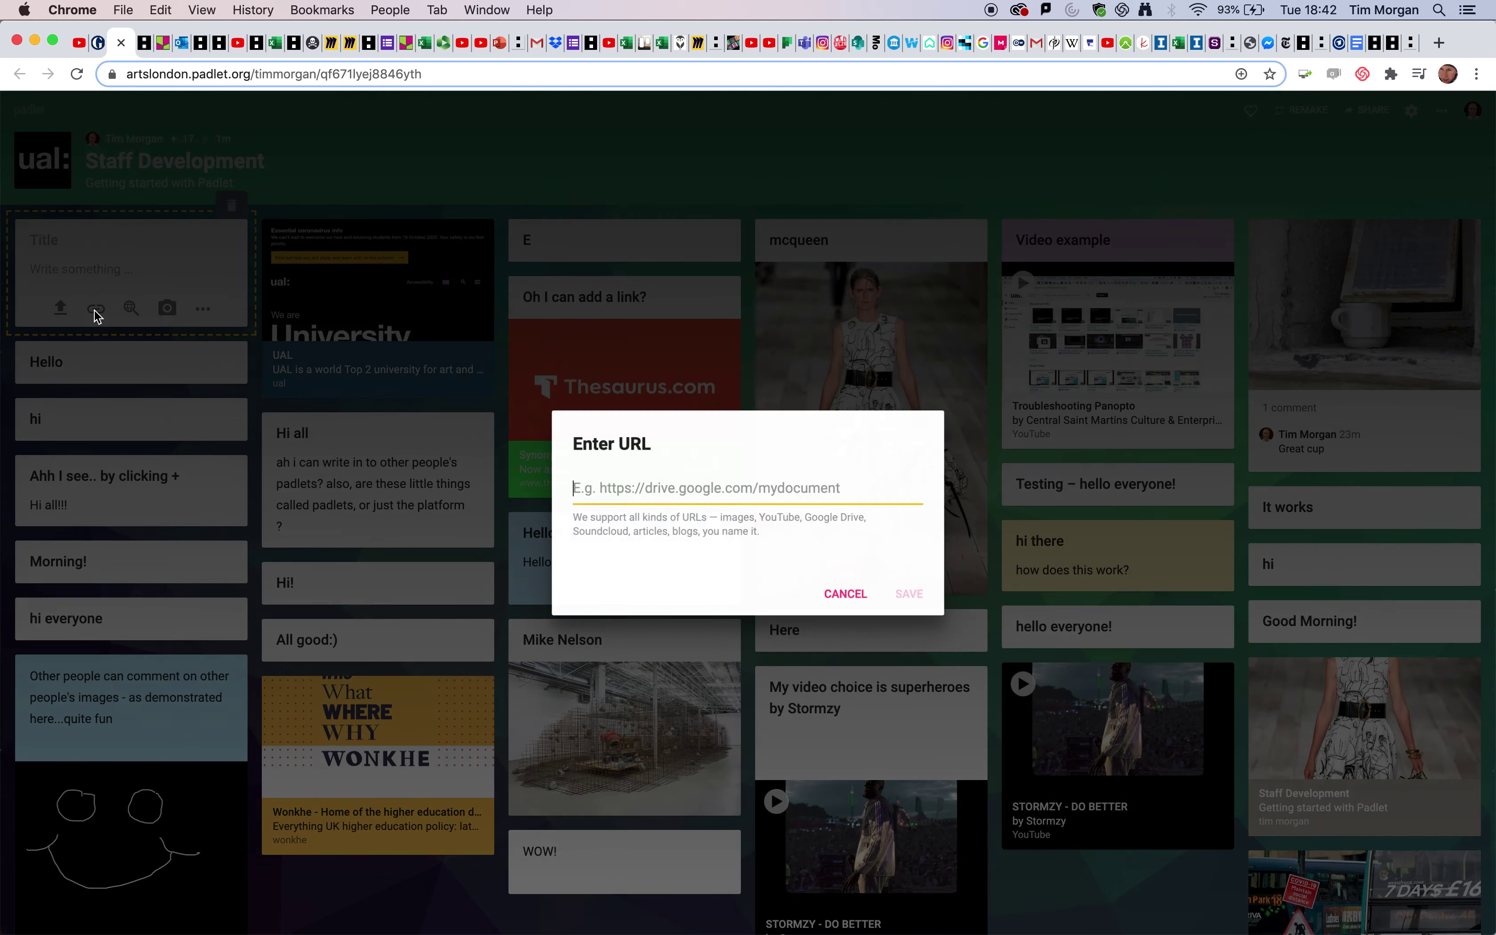
key("super+v")
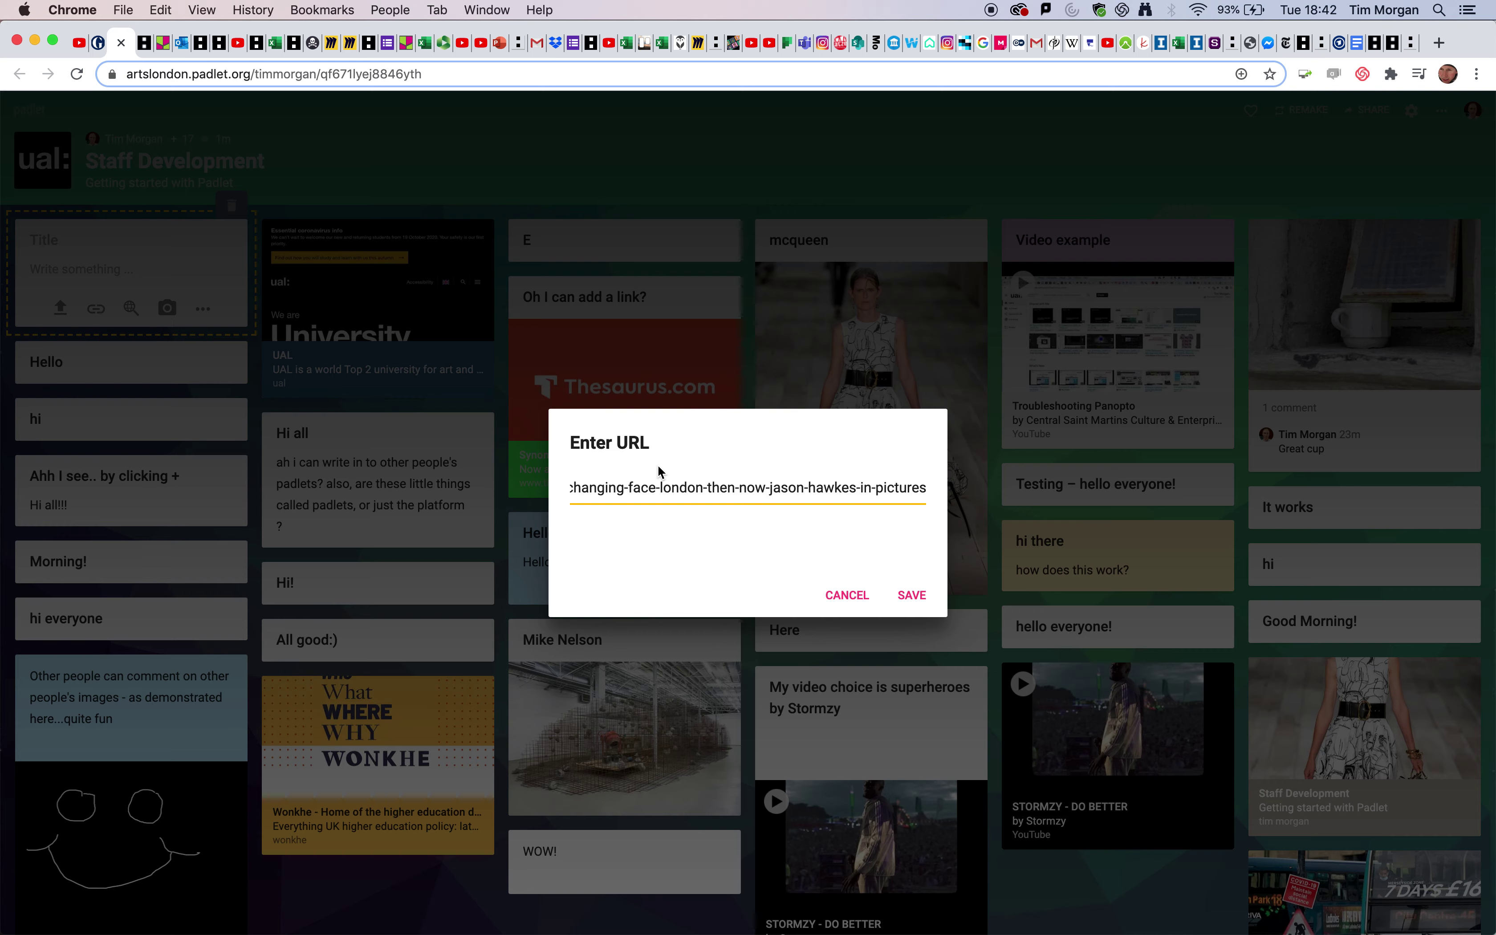
left_click(912, 595)
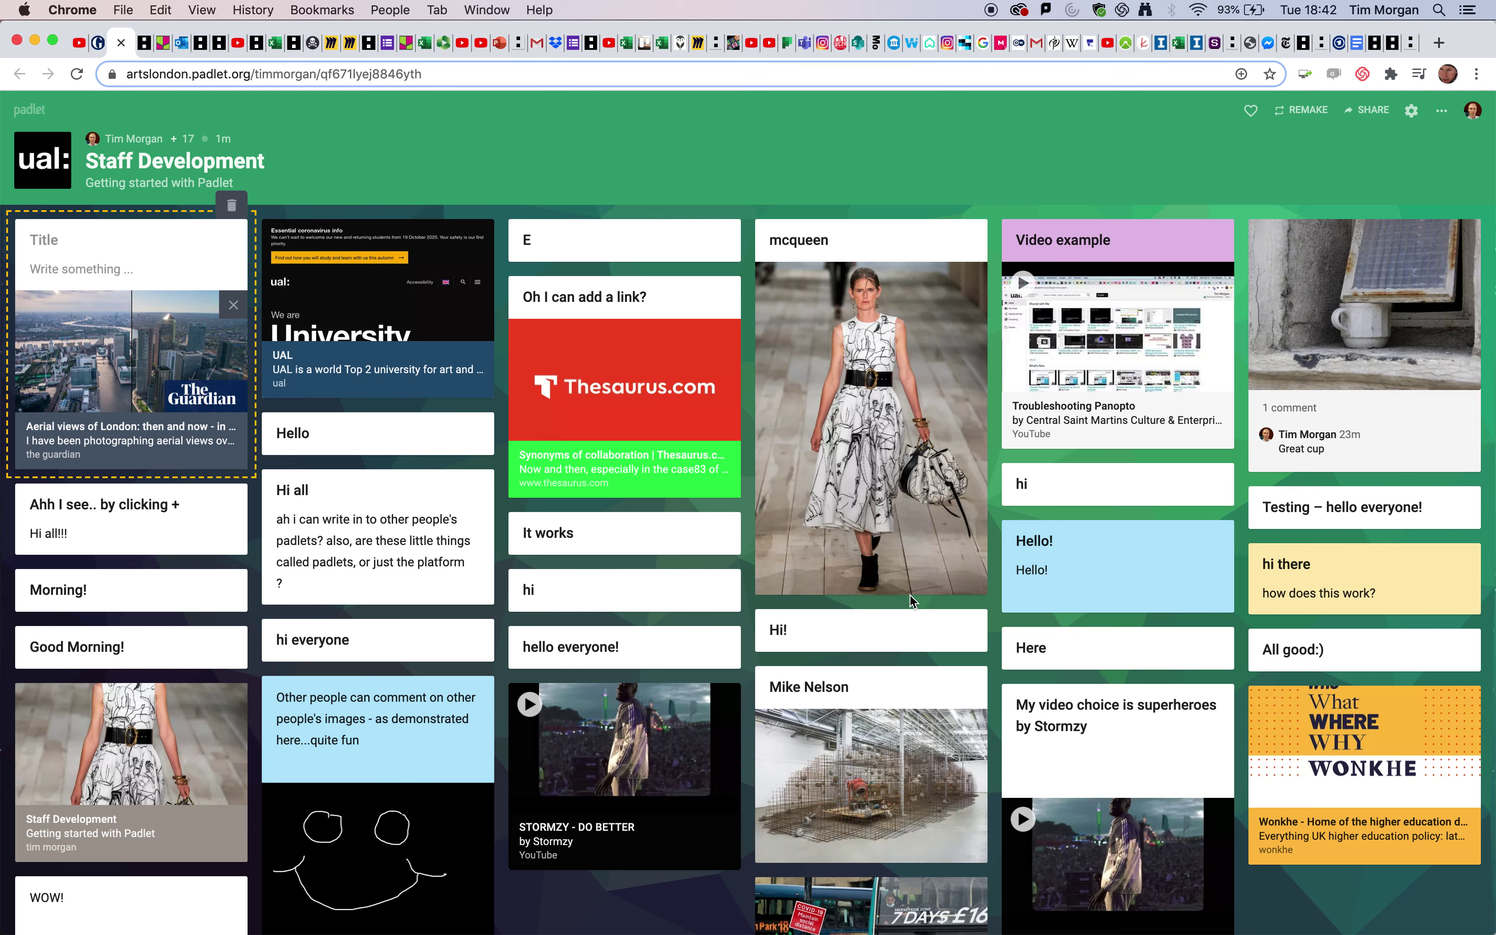
Title the post 'London' with body 'Then and now' and publish it.
left_click(49, 237)
type("London")
left_click(41, 269)
type("Then and now")
left_click(302, 177)
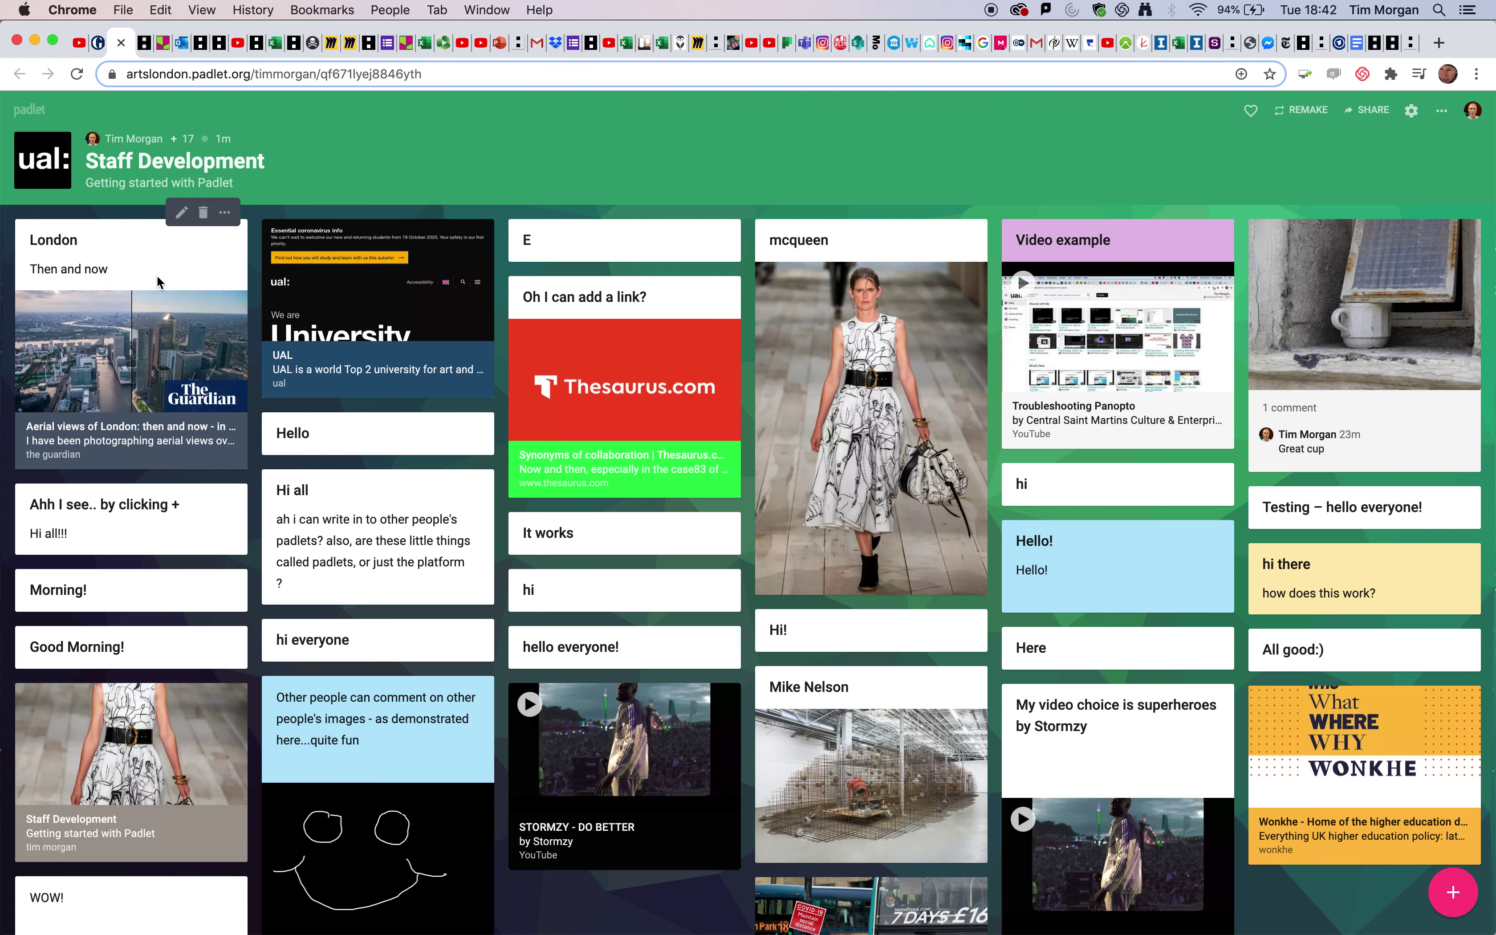
Place the London post below the Video example post in the fourth column, then start another post.
left_click_drag(115, 267, 388, 390)
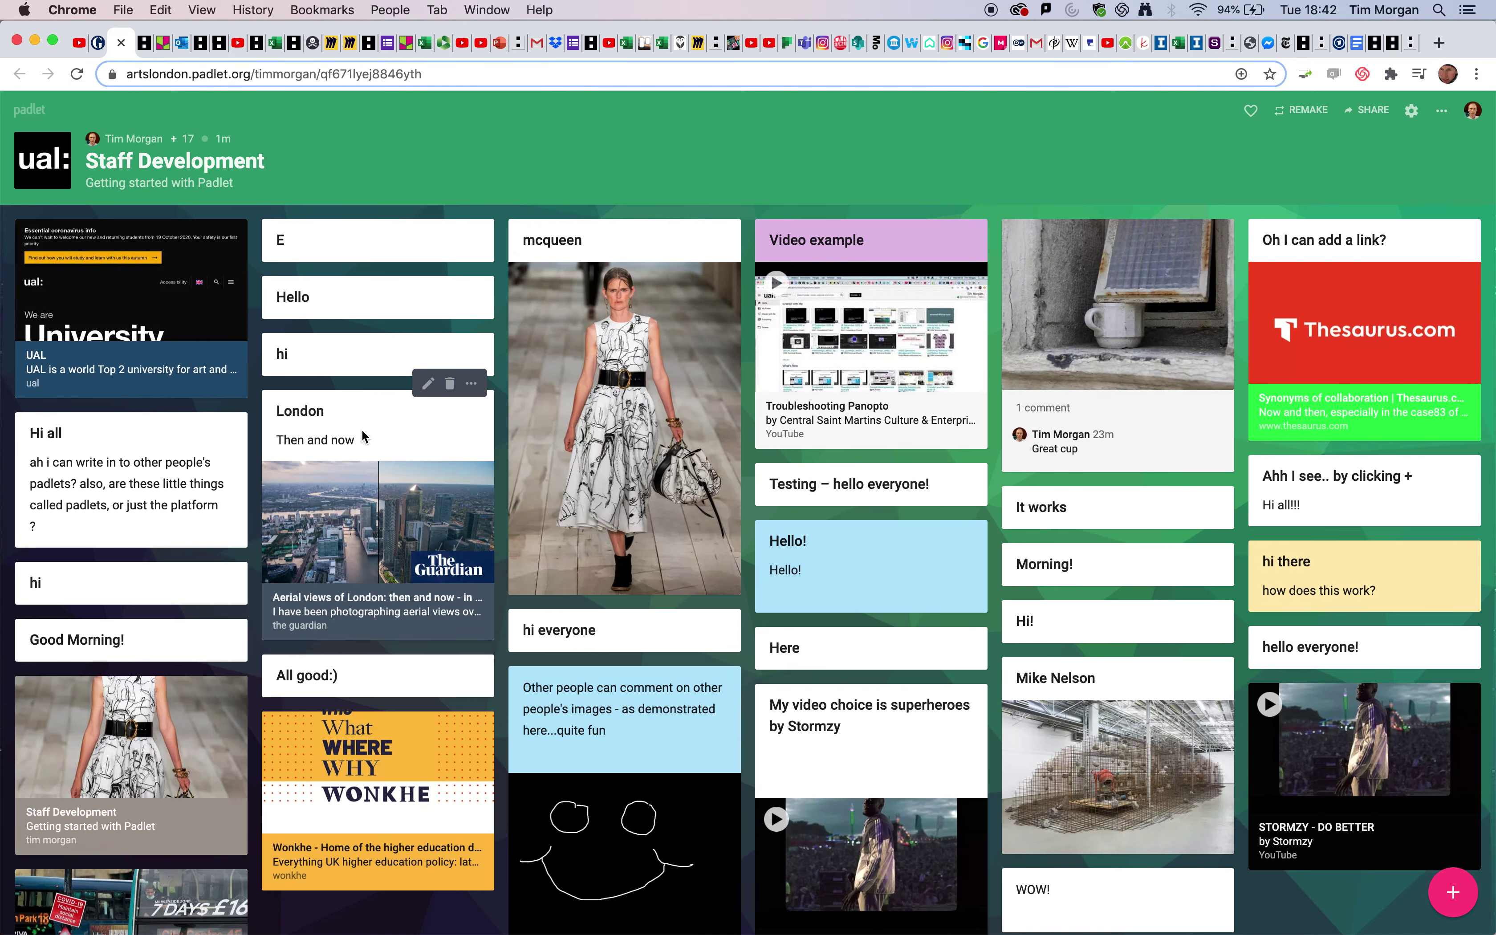
left_click_drag(361, 429, 876, 347)
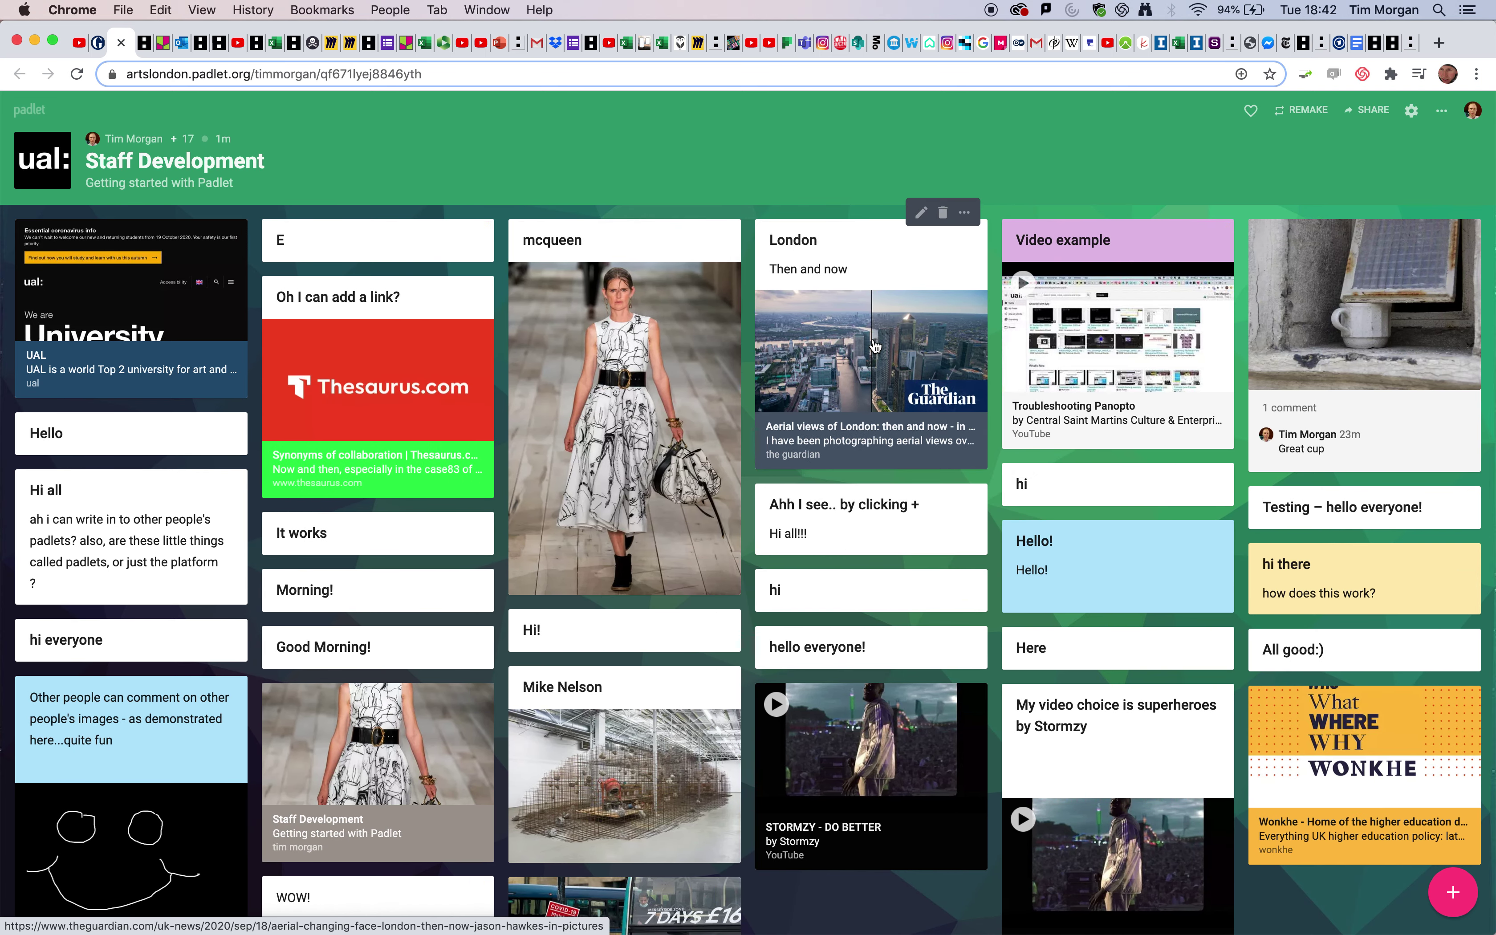
mouse_move(1109, 330)
left_mouse_down()
mouse_move(908, 227)
mouse_move(1070, 103)
mouse_move(1102, 267)
mouse_move(1096, 357)
left_mouse_up()
left_click_drag(912, 368, 837, 603)
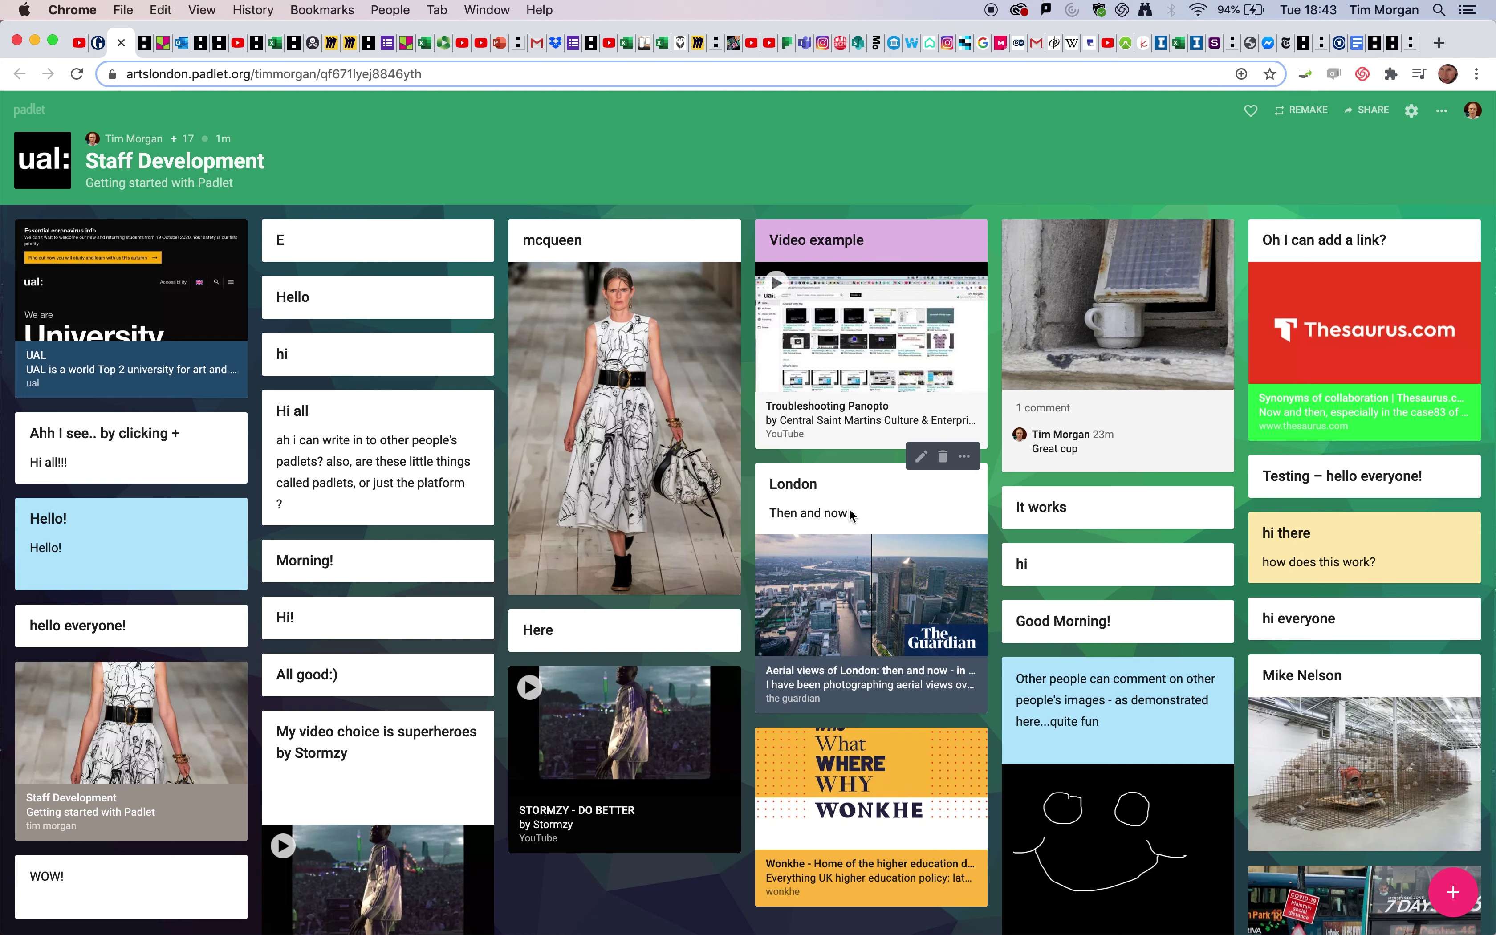
left_click(1459, 892)
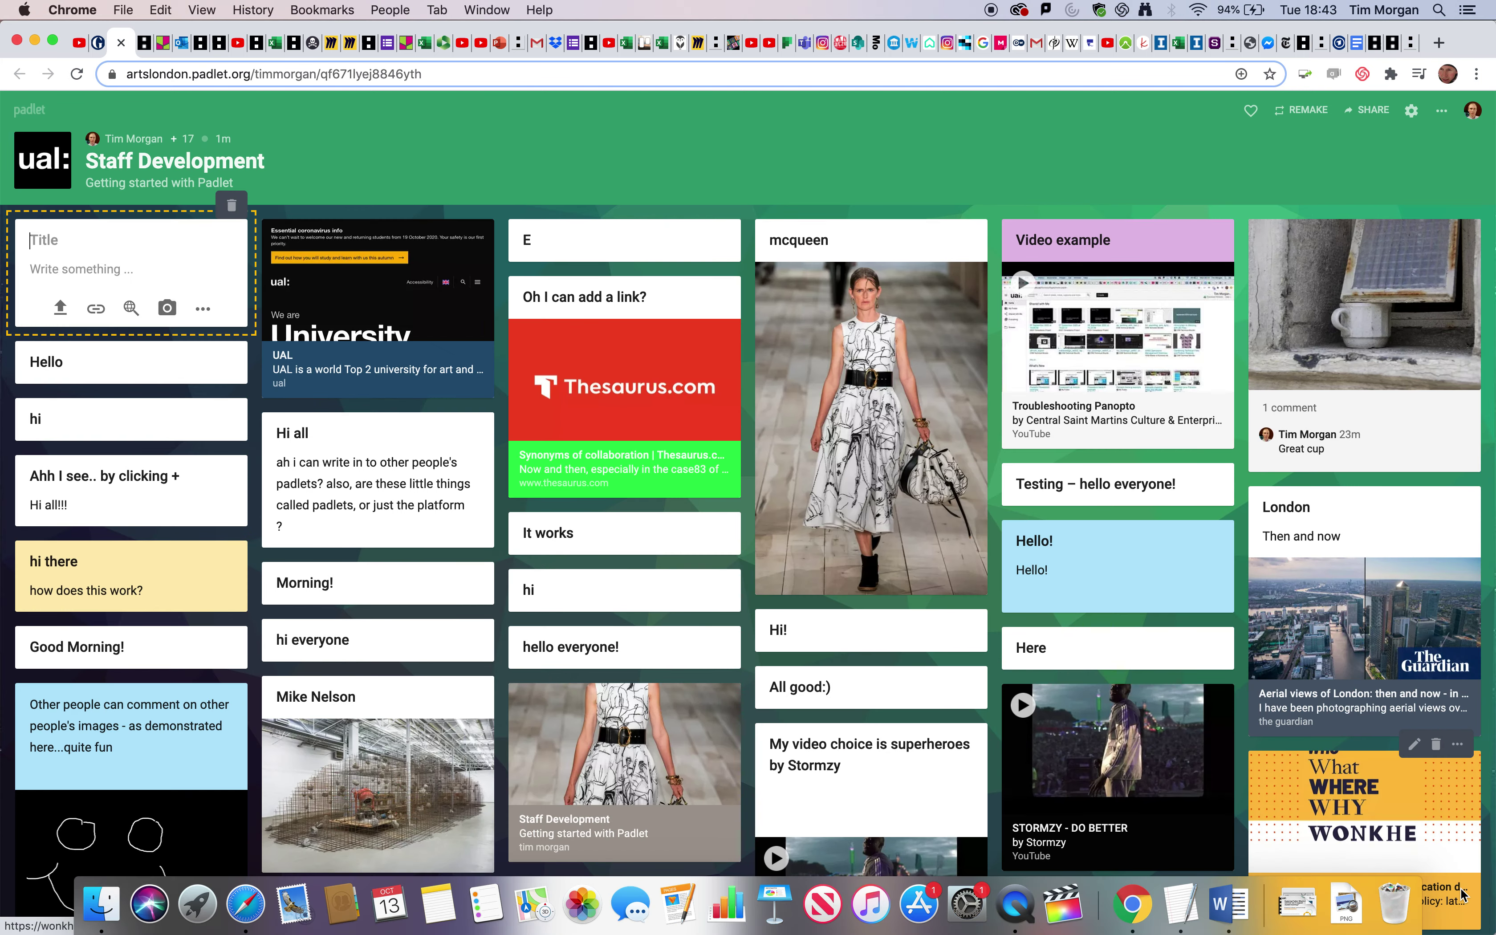
left_click(81, 48)
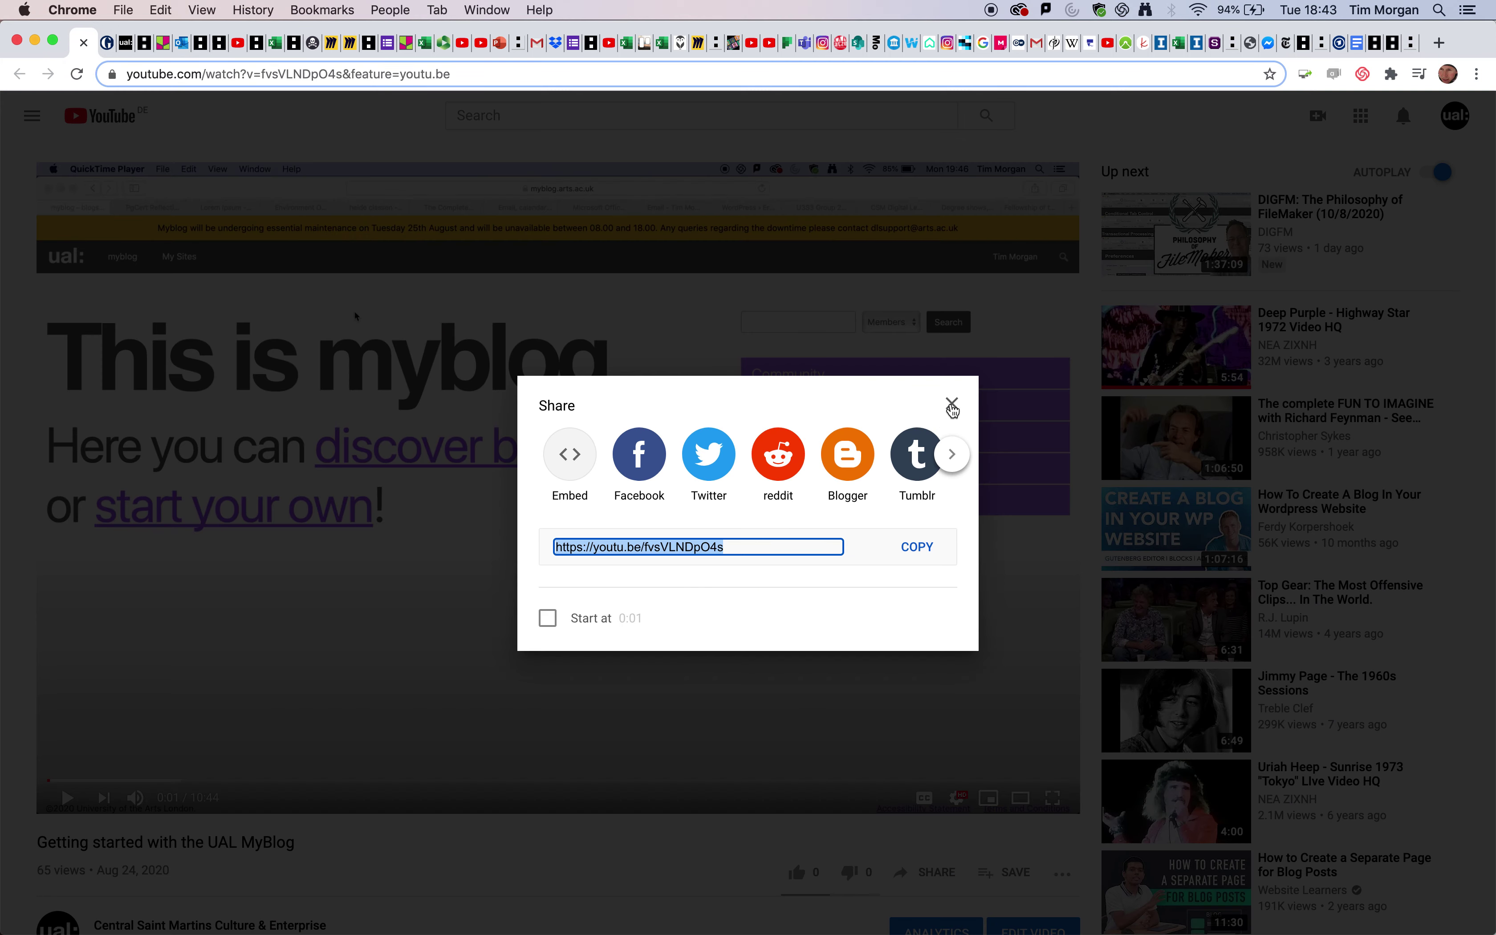
left_click(952, 404)
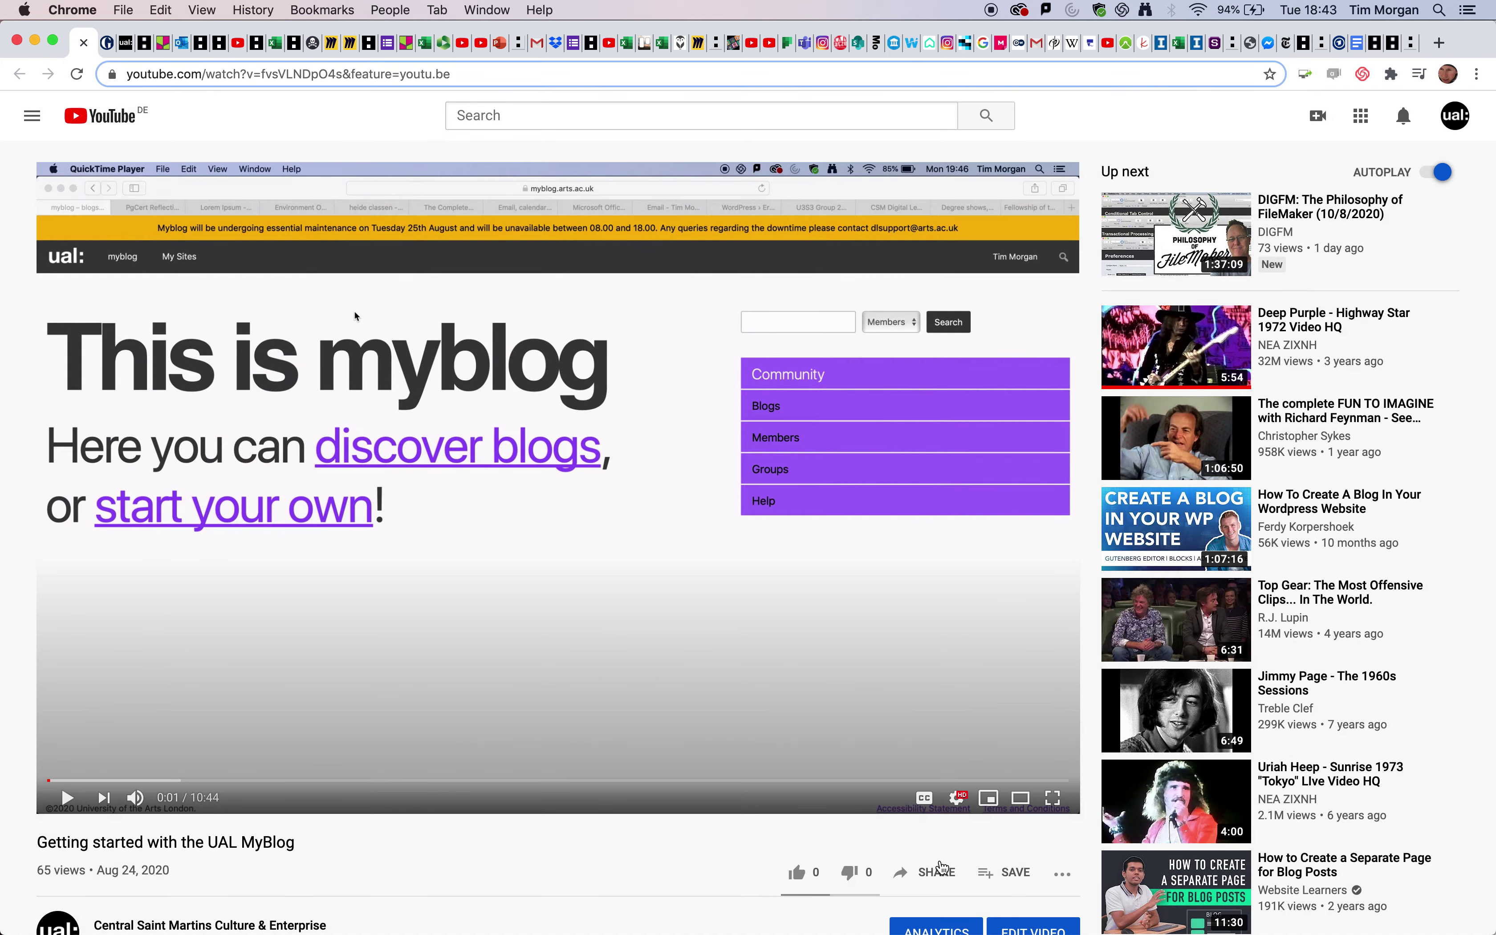
scroll(921, 828, "down", 1)
scroll(921, 829, "down", 3)
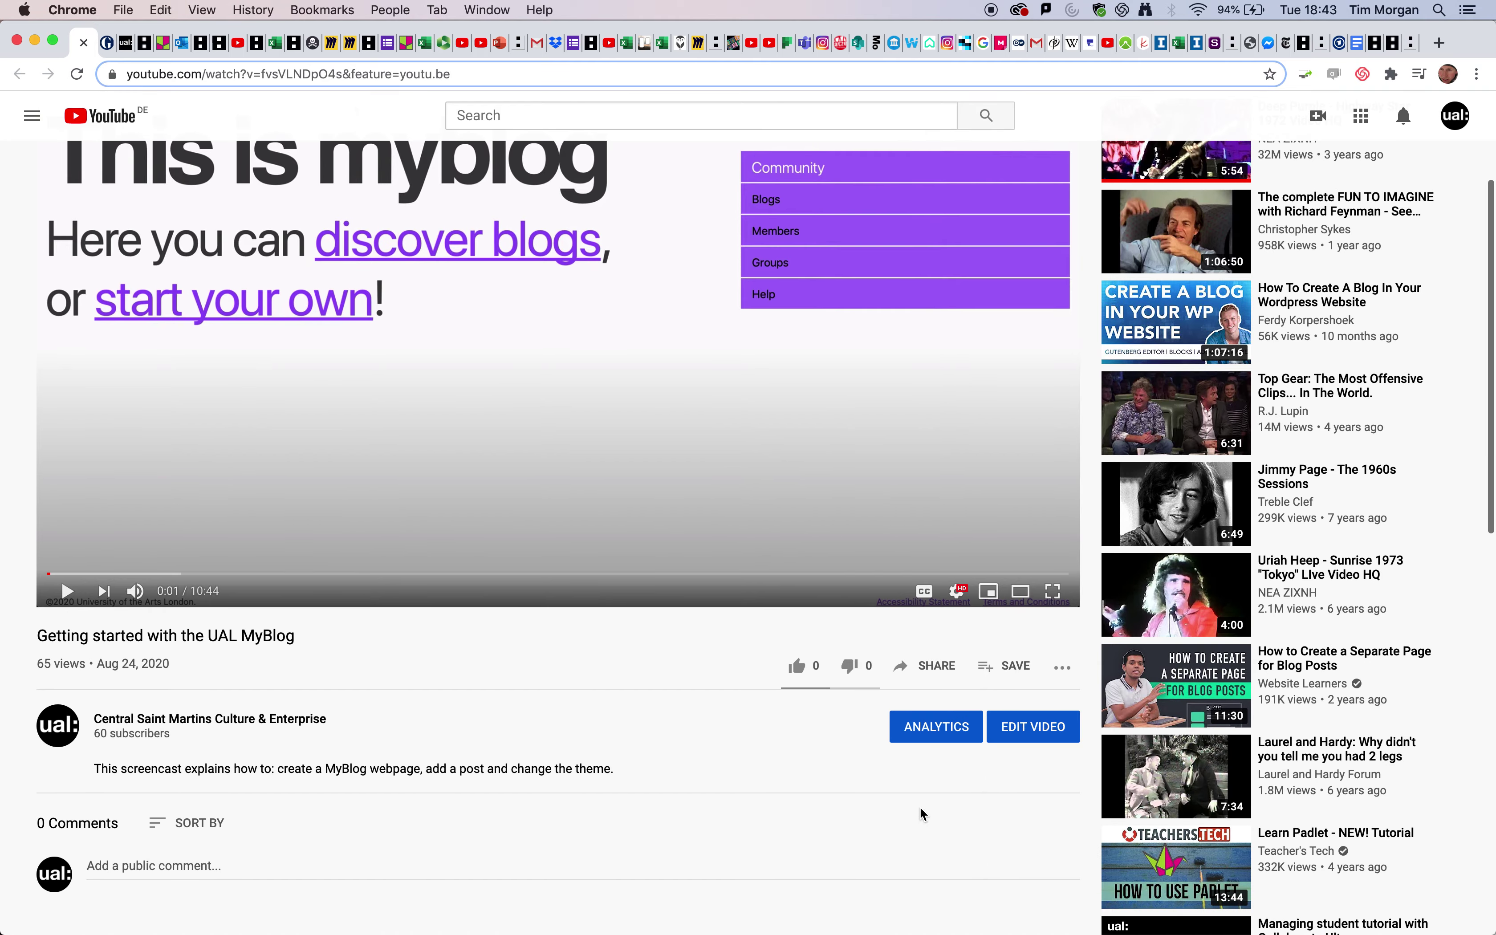
left_click(943, 673)
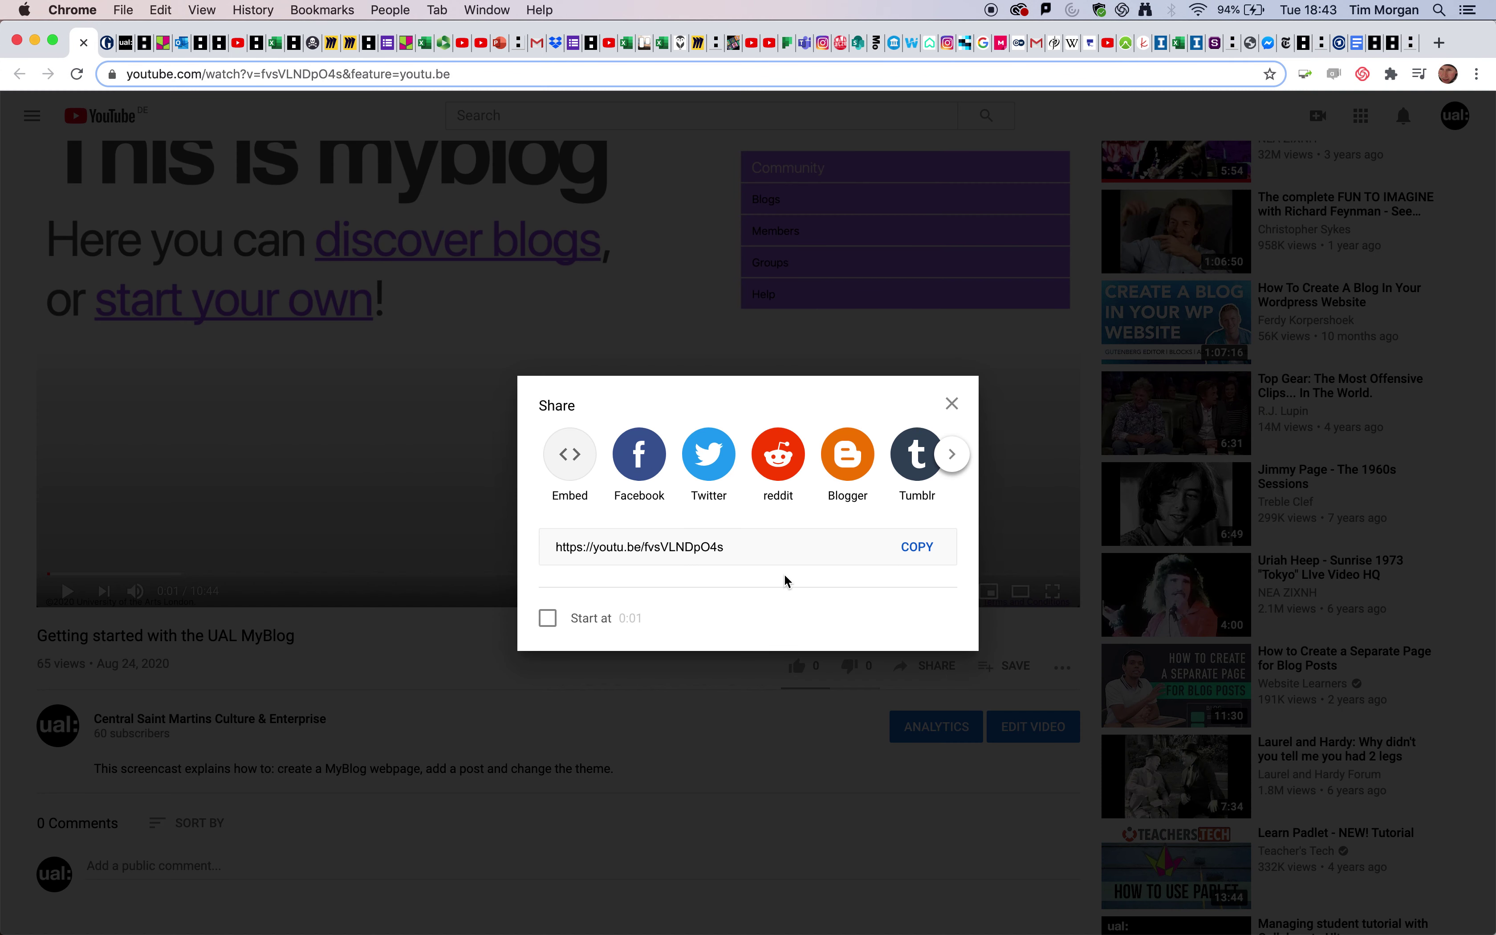
left_click(760, 548)
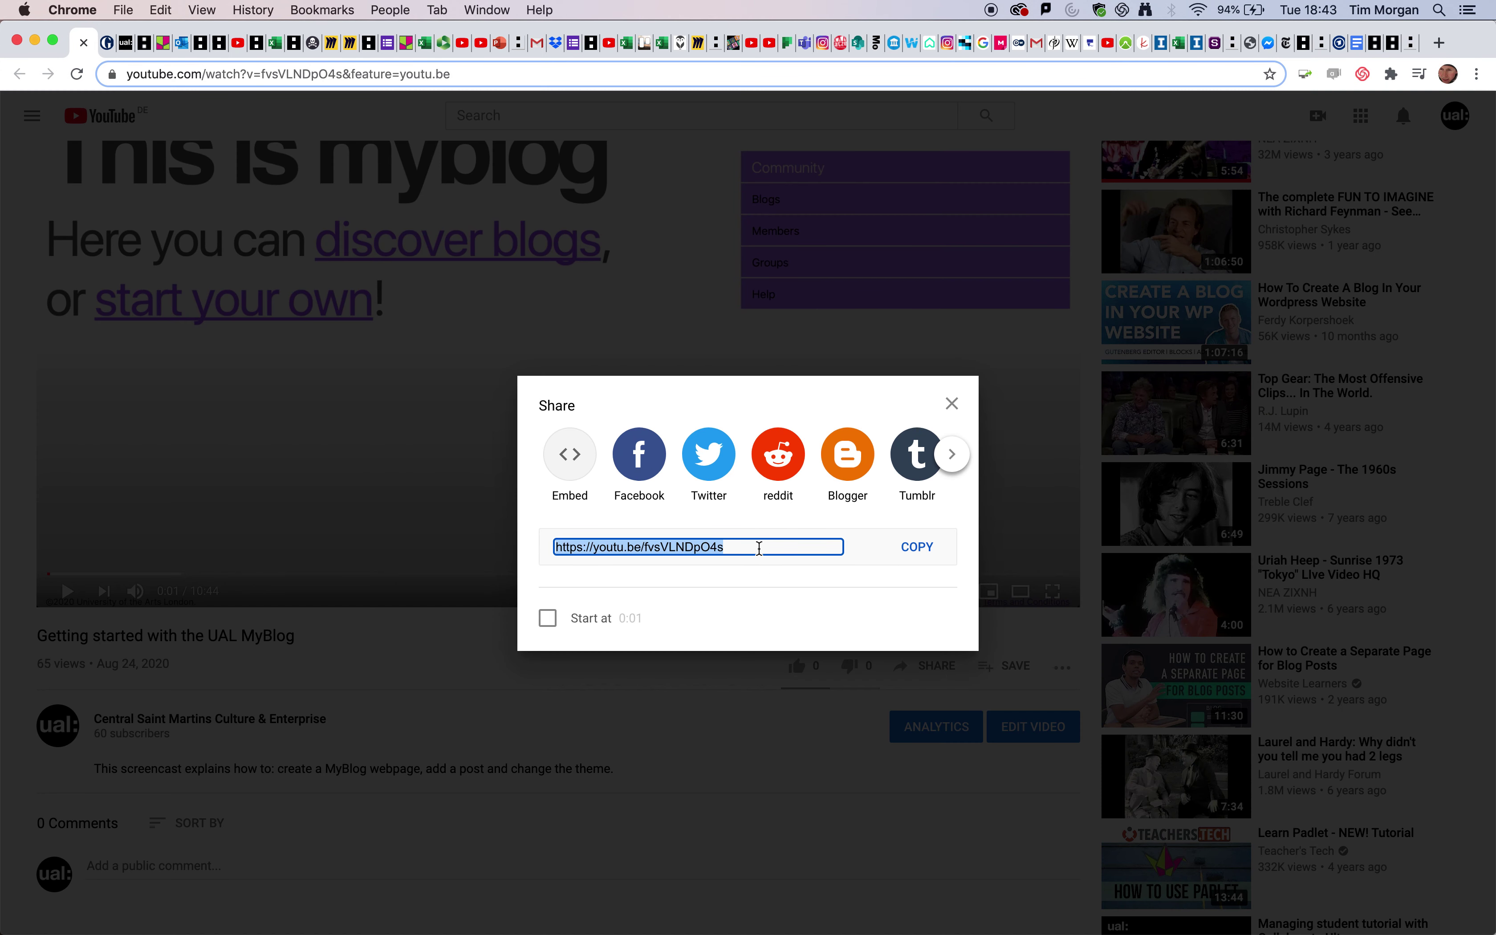
key("cmd+c")
left_click(952, 405)
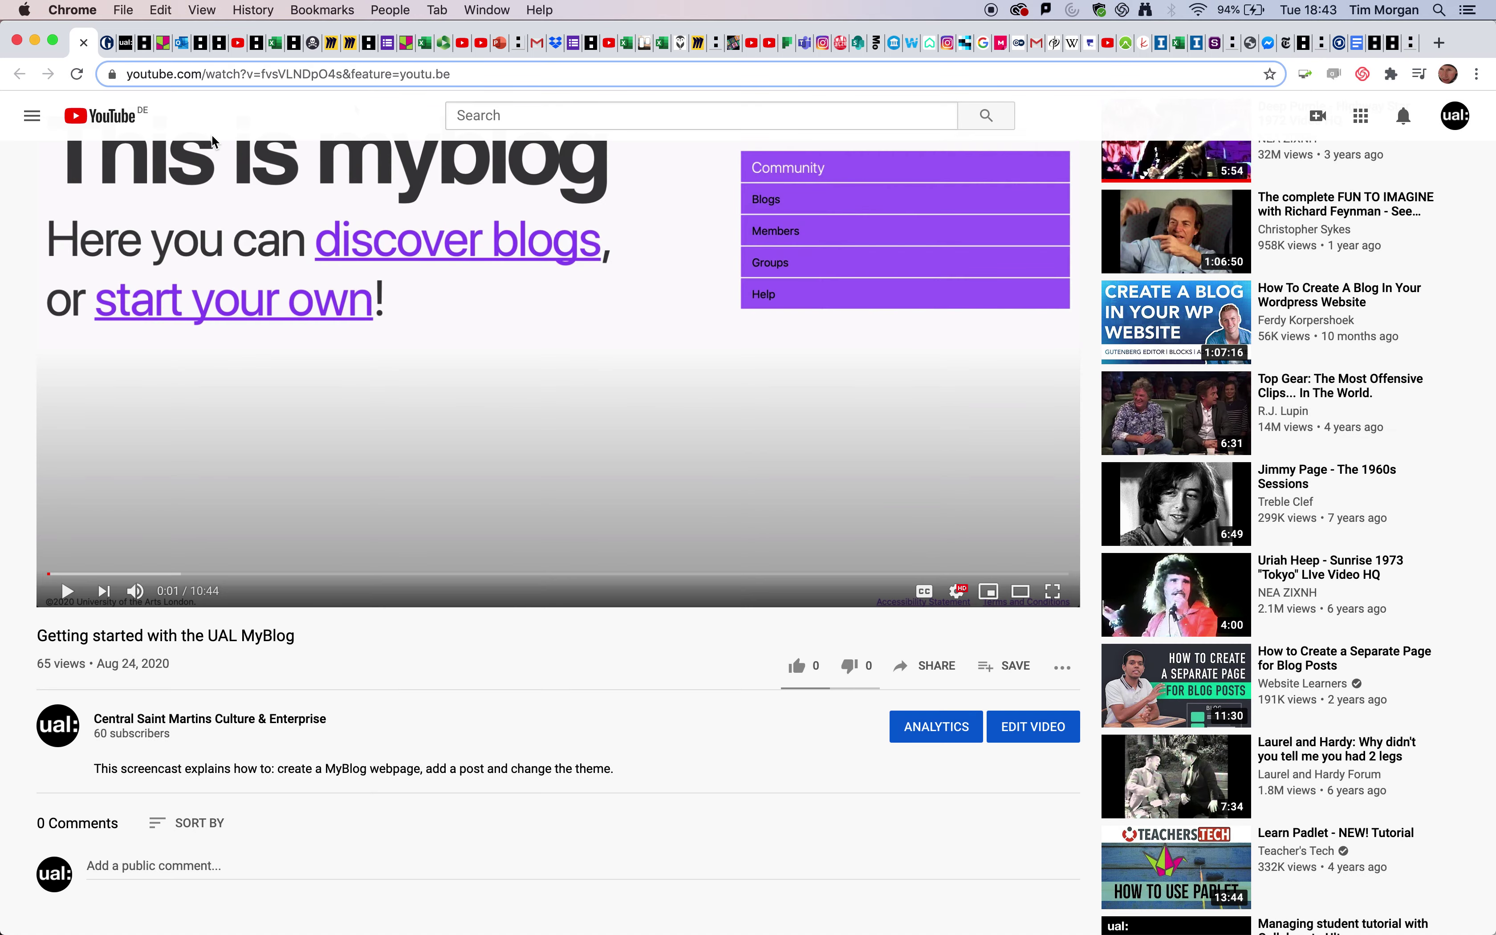
left_click(129, 52)
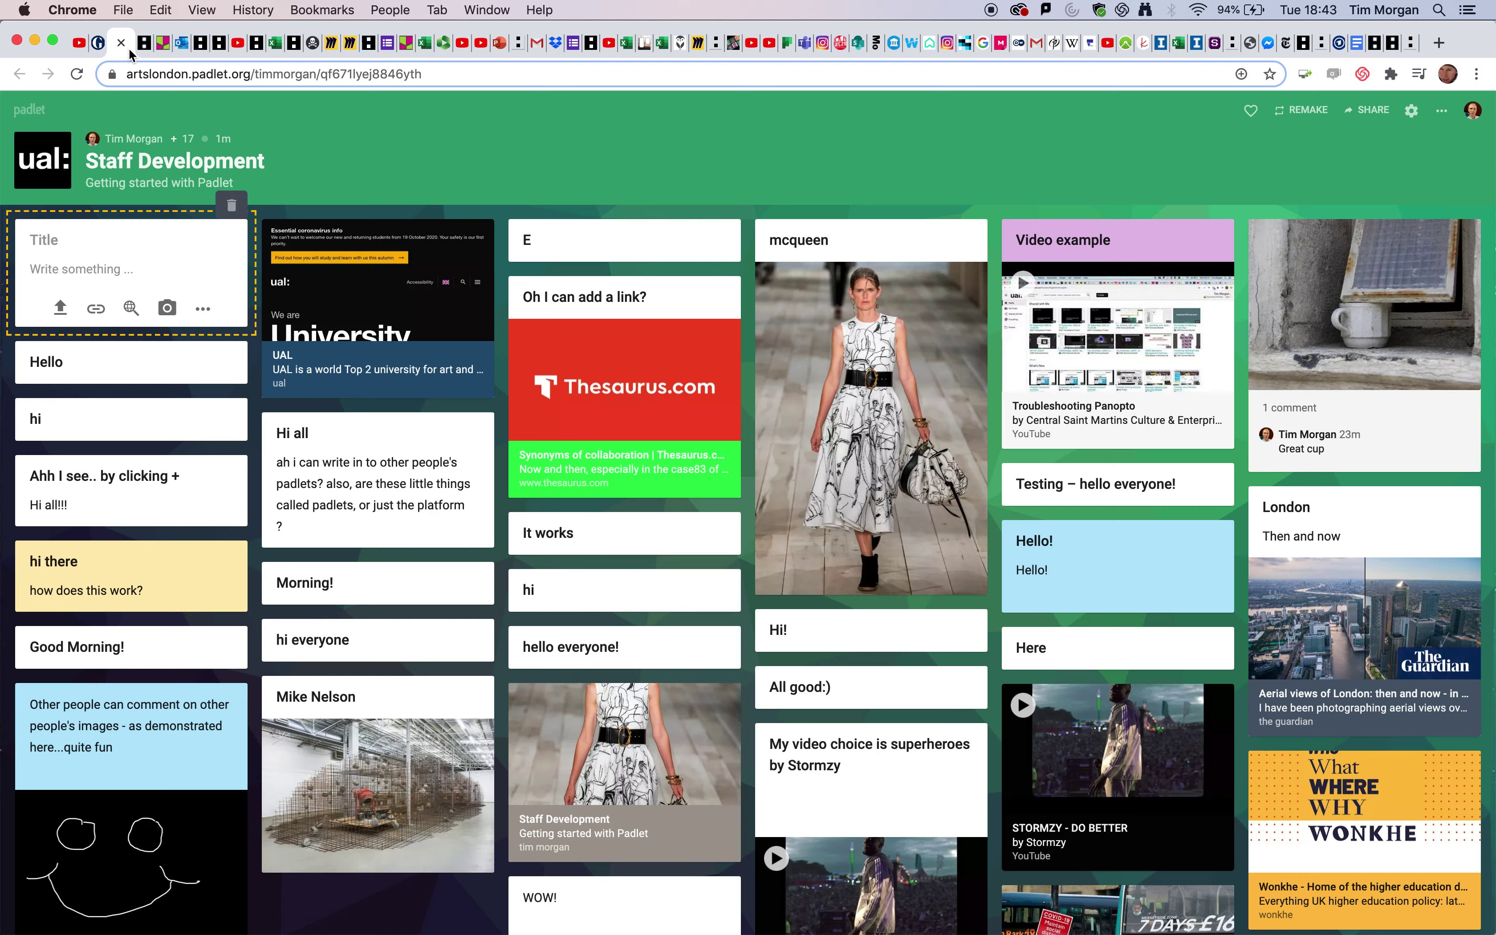
Attach the copied YouTube tutorial link to the new post.
left_click(96, 309)
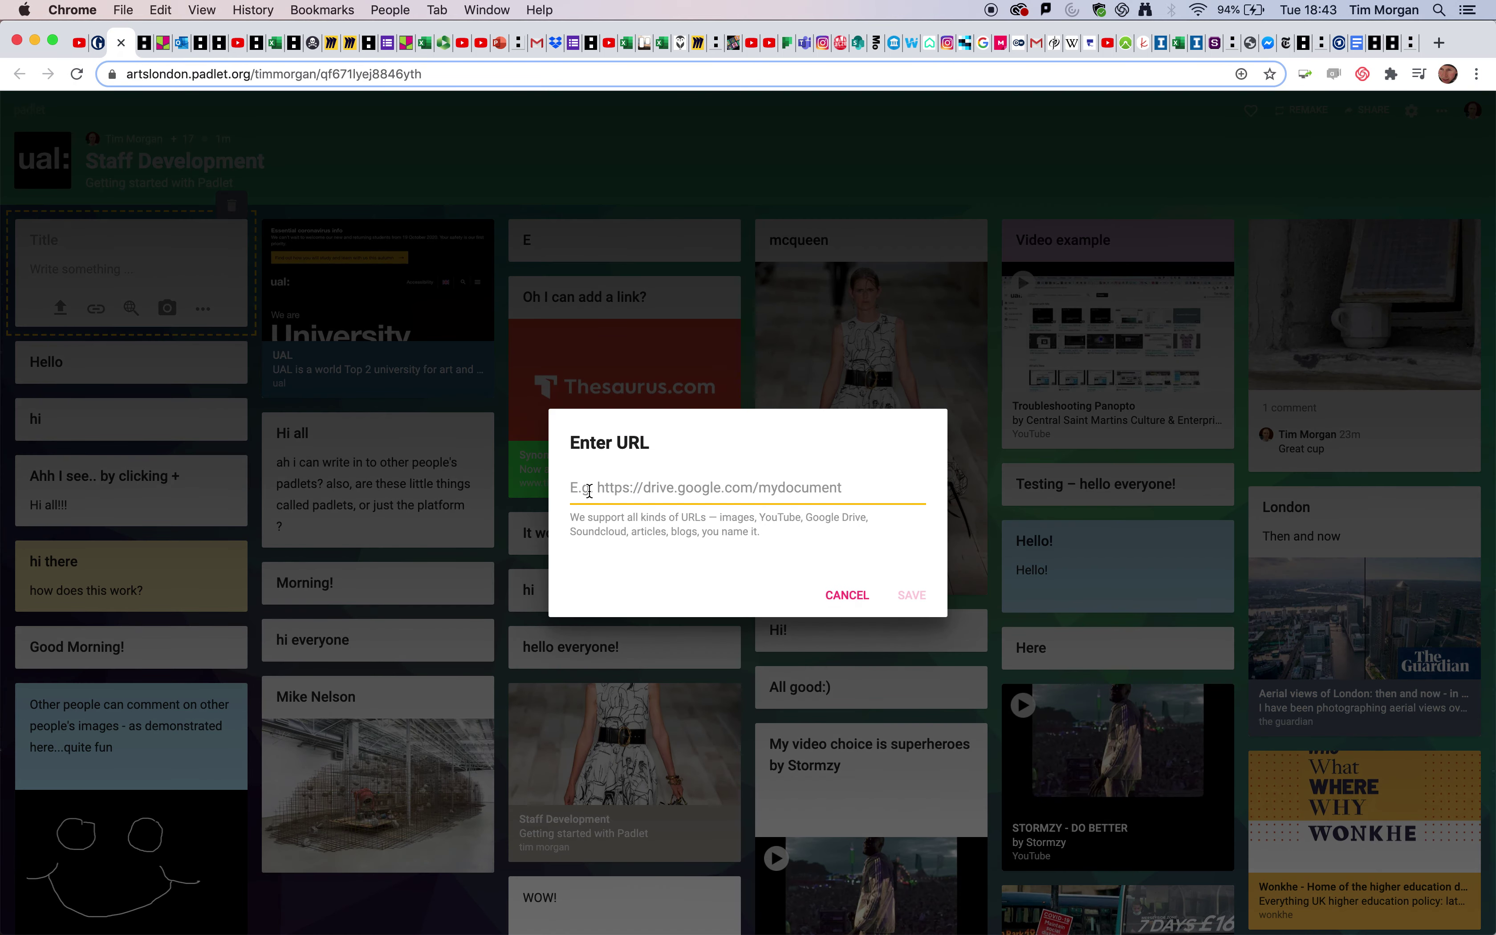
key("super+v")
left_click(908, 596)
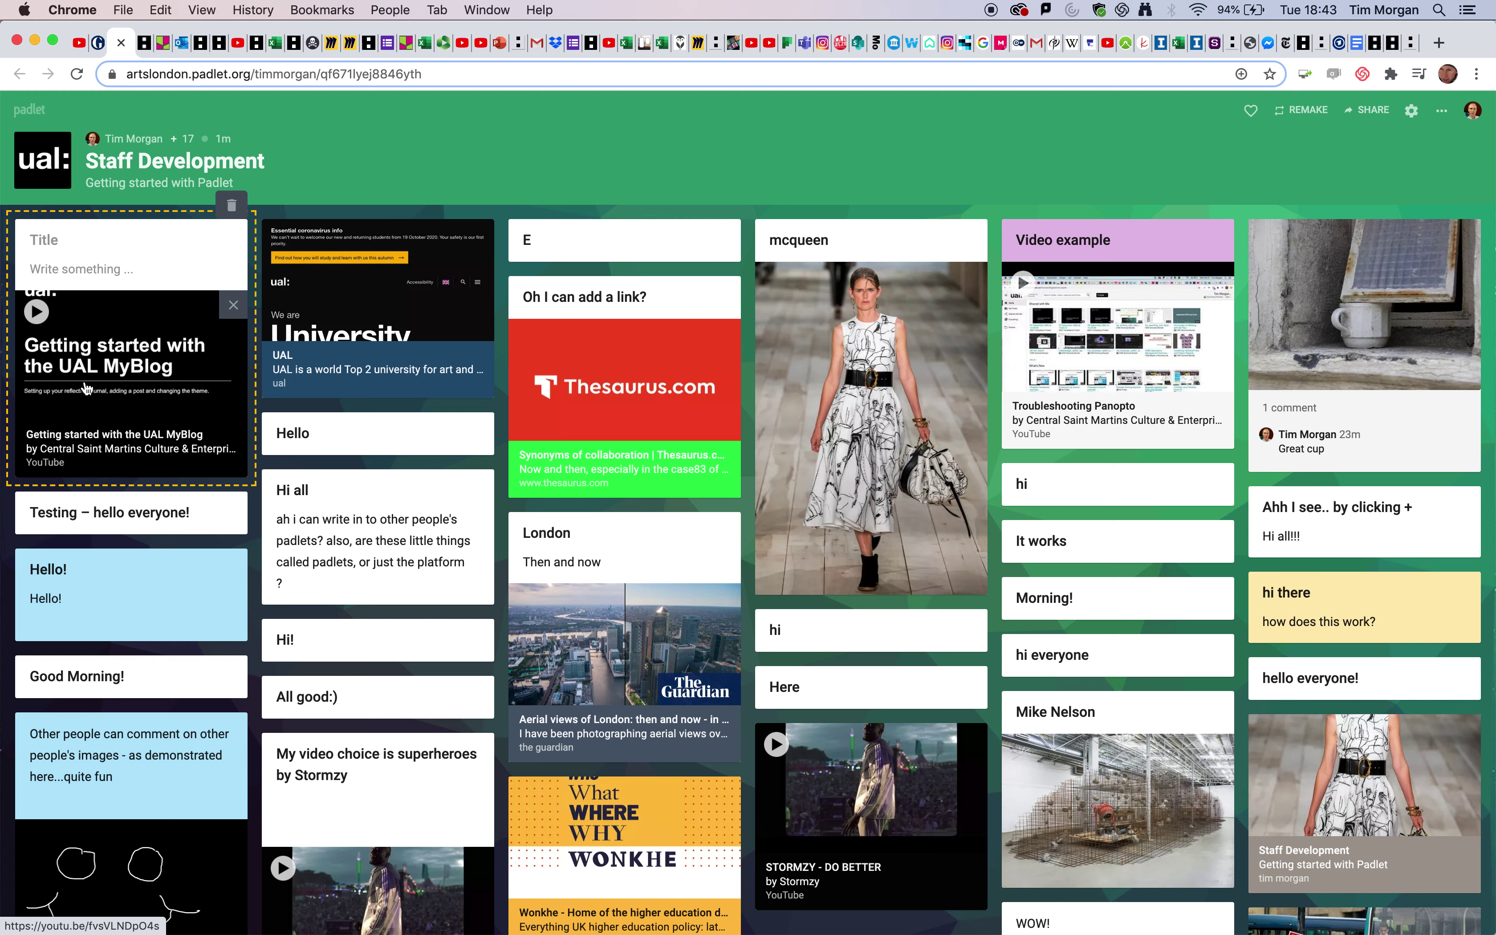
Title the post 'Tutorial' and move on to its body text.
left_click(32, 238)
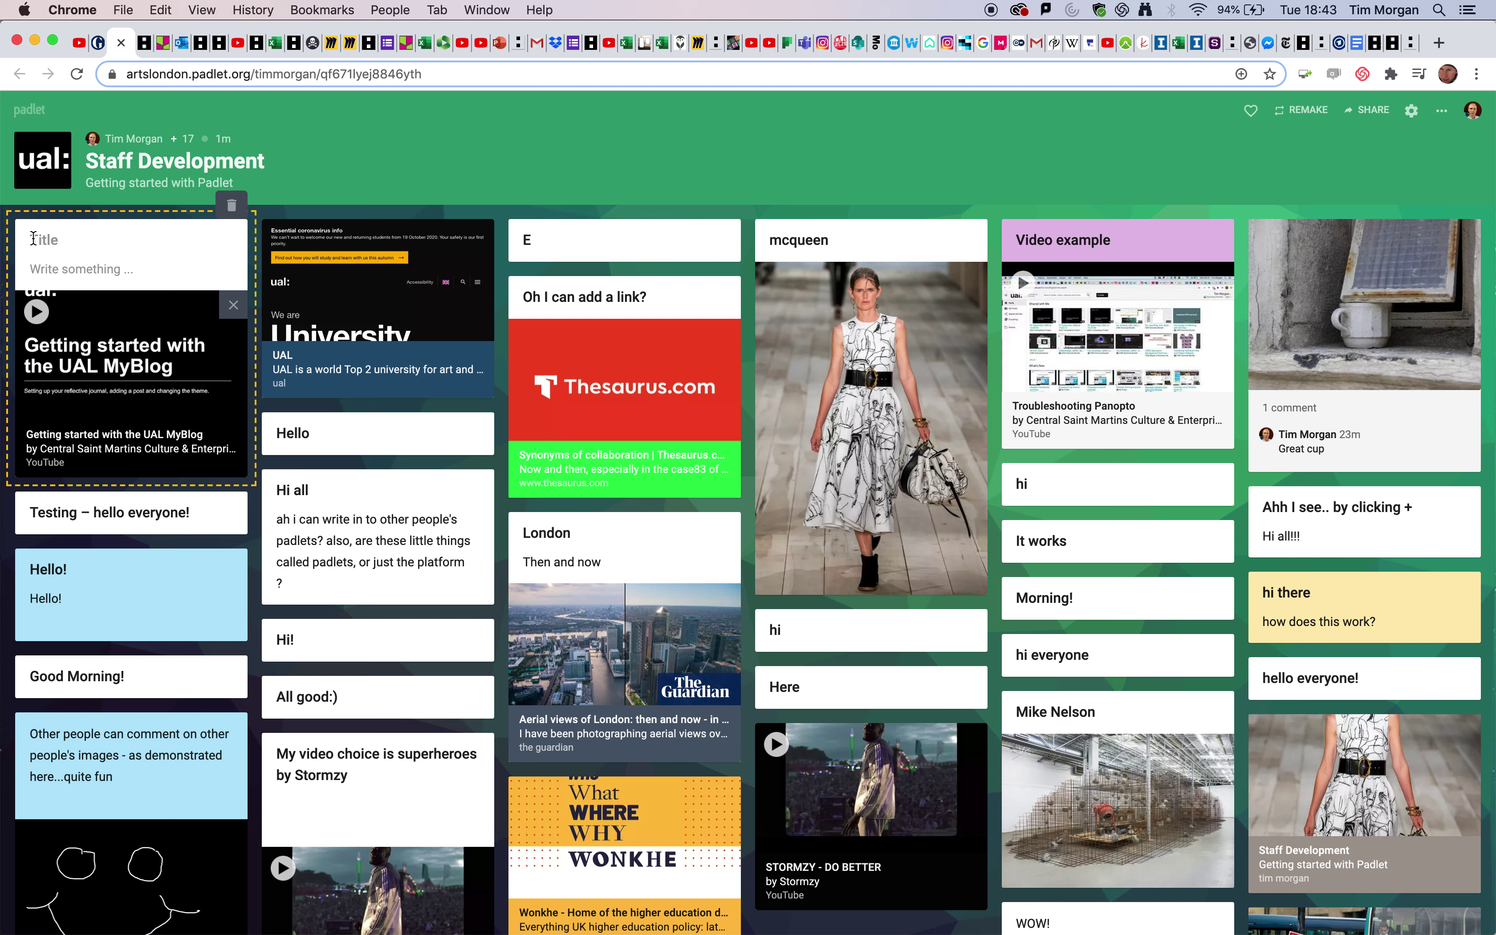
type("Tutorial")
left_click(44, 266)
Publish the Tutorial post and drop it in the third column below the Here post.
left_click(318, 170)
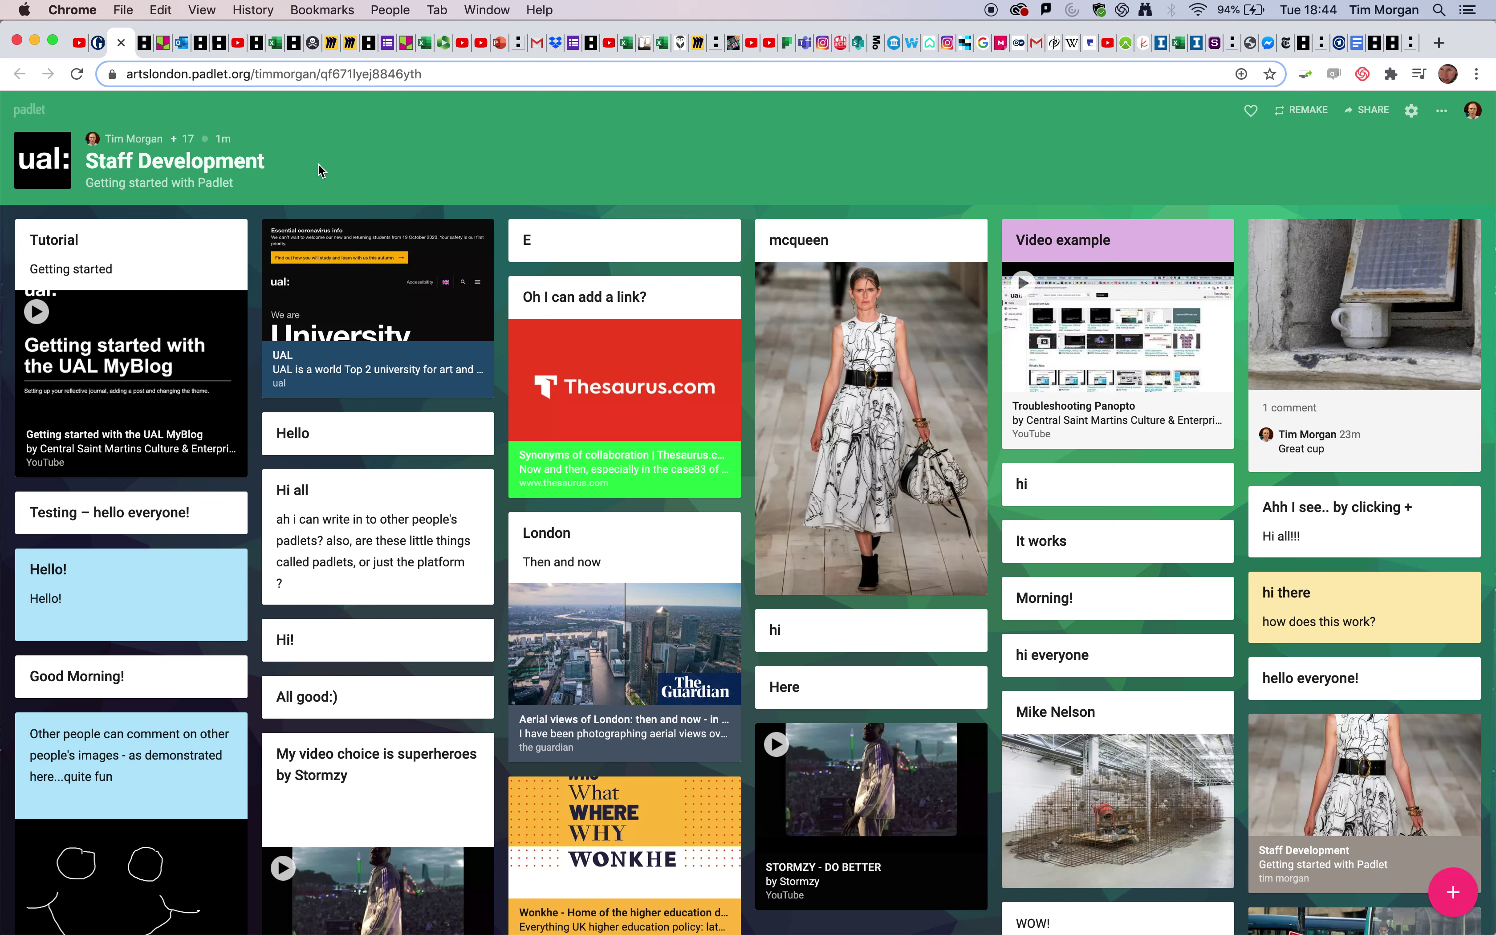
left_click_drag(71, 260, 619, 704)
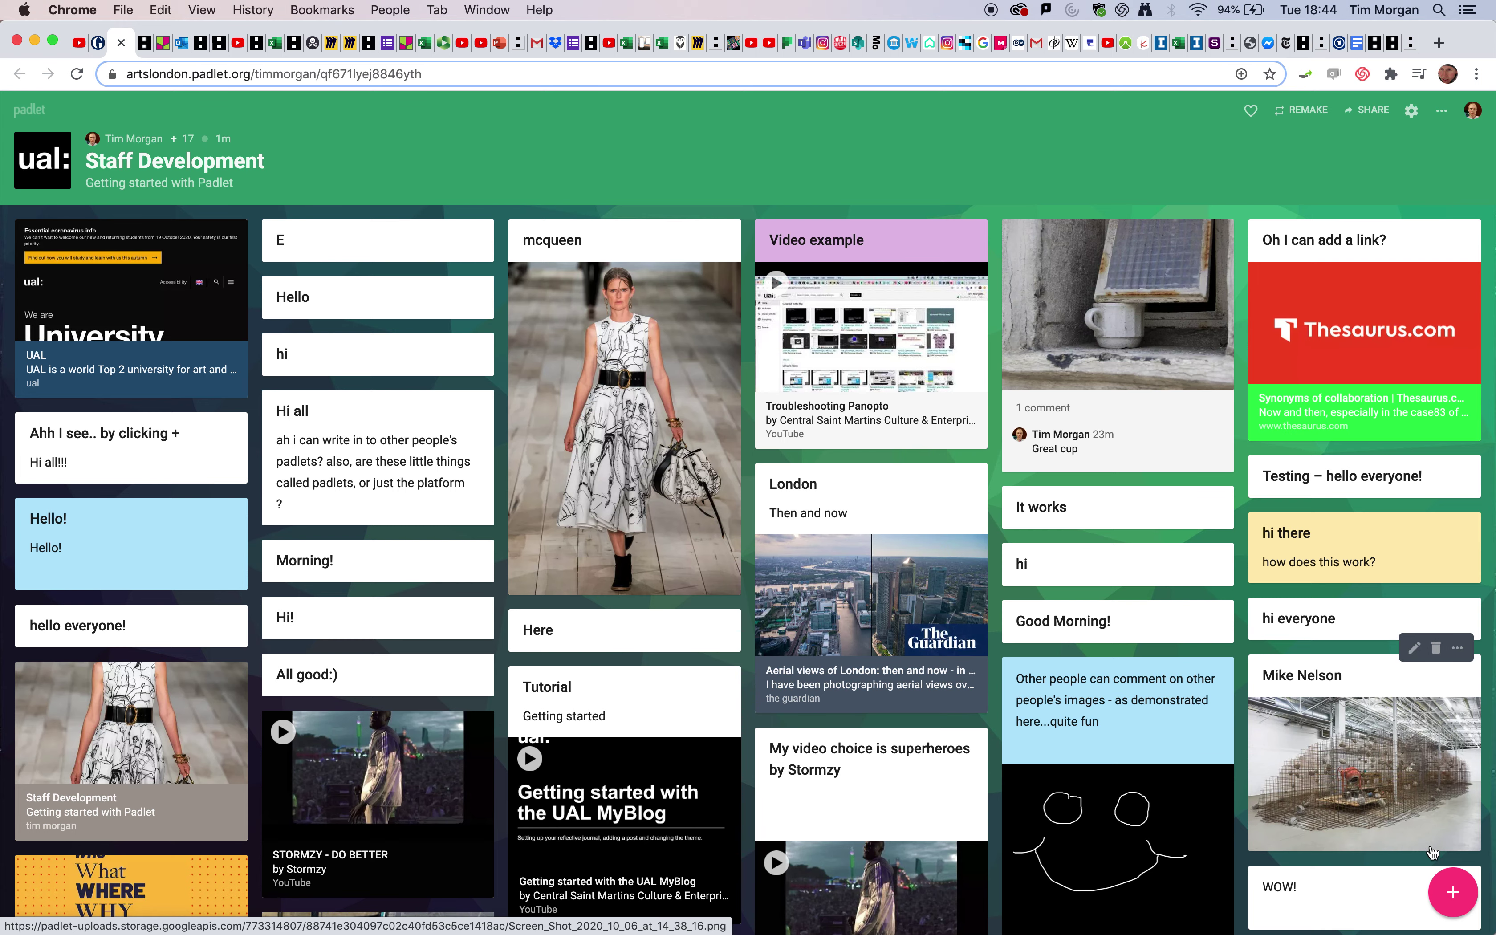
Start another blank post and choose a Place map attachment for it.
left_click(1465, 895)
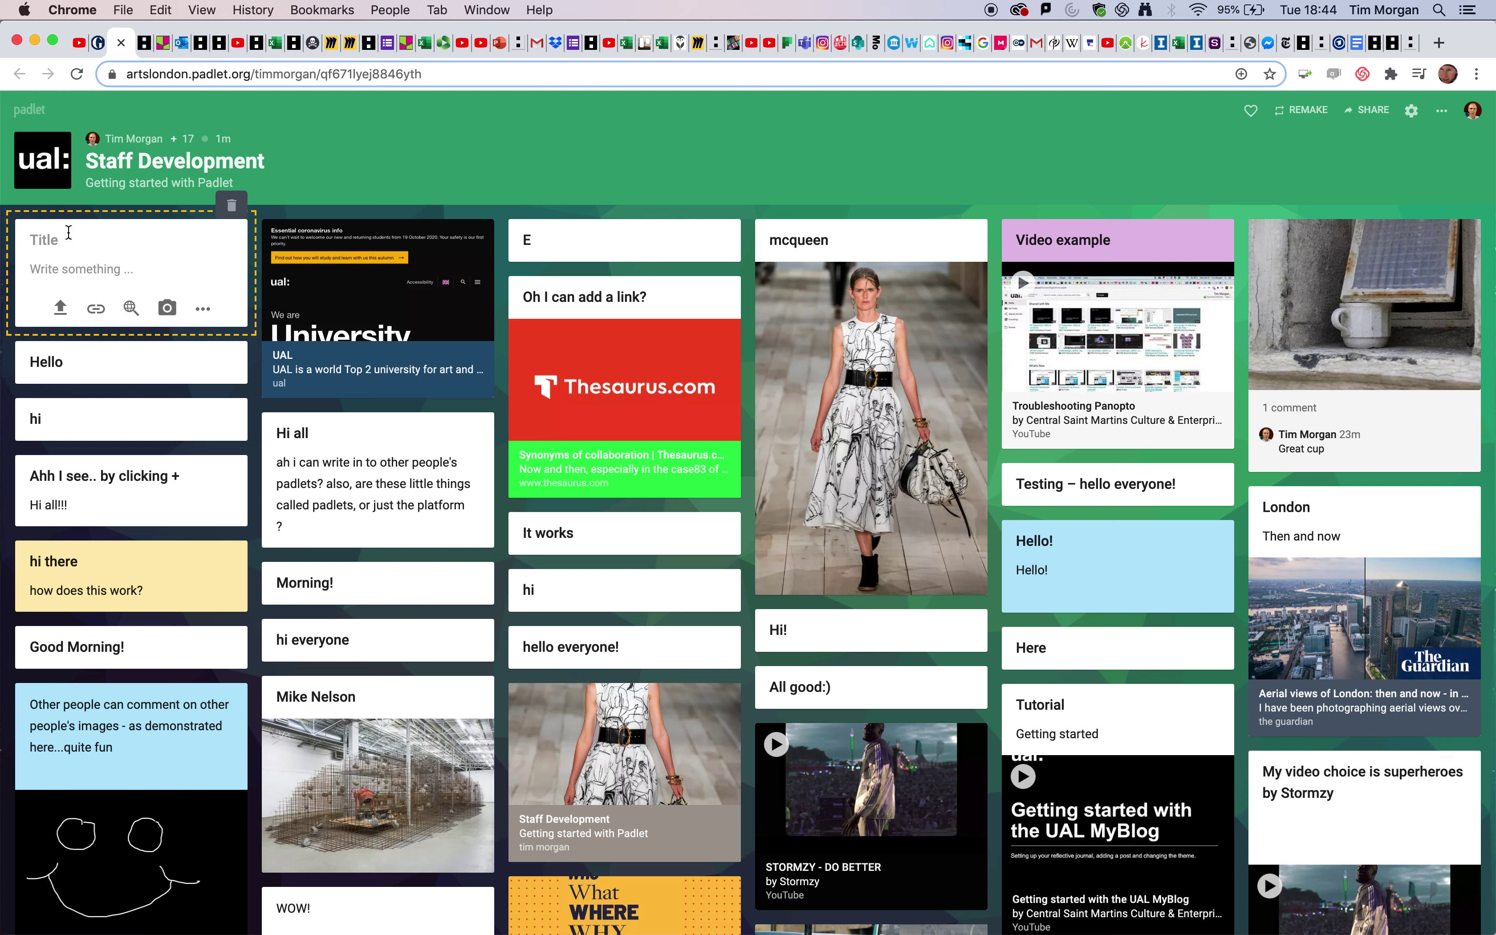
left_click(204, 311)
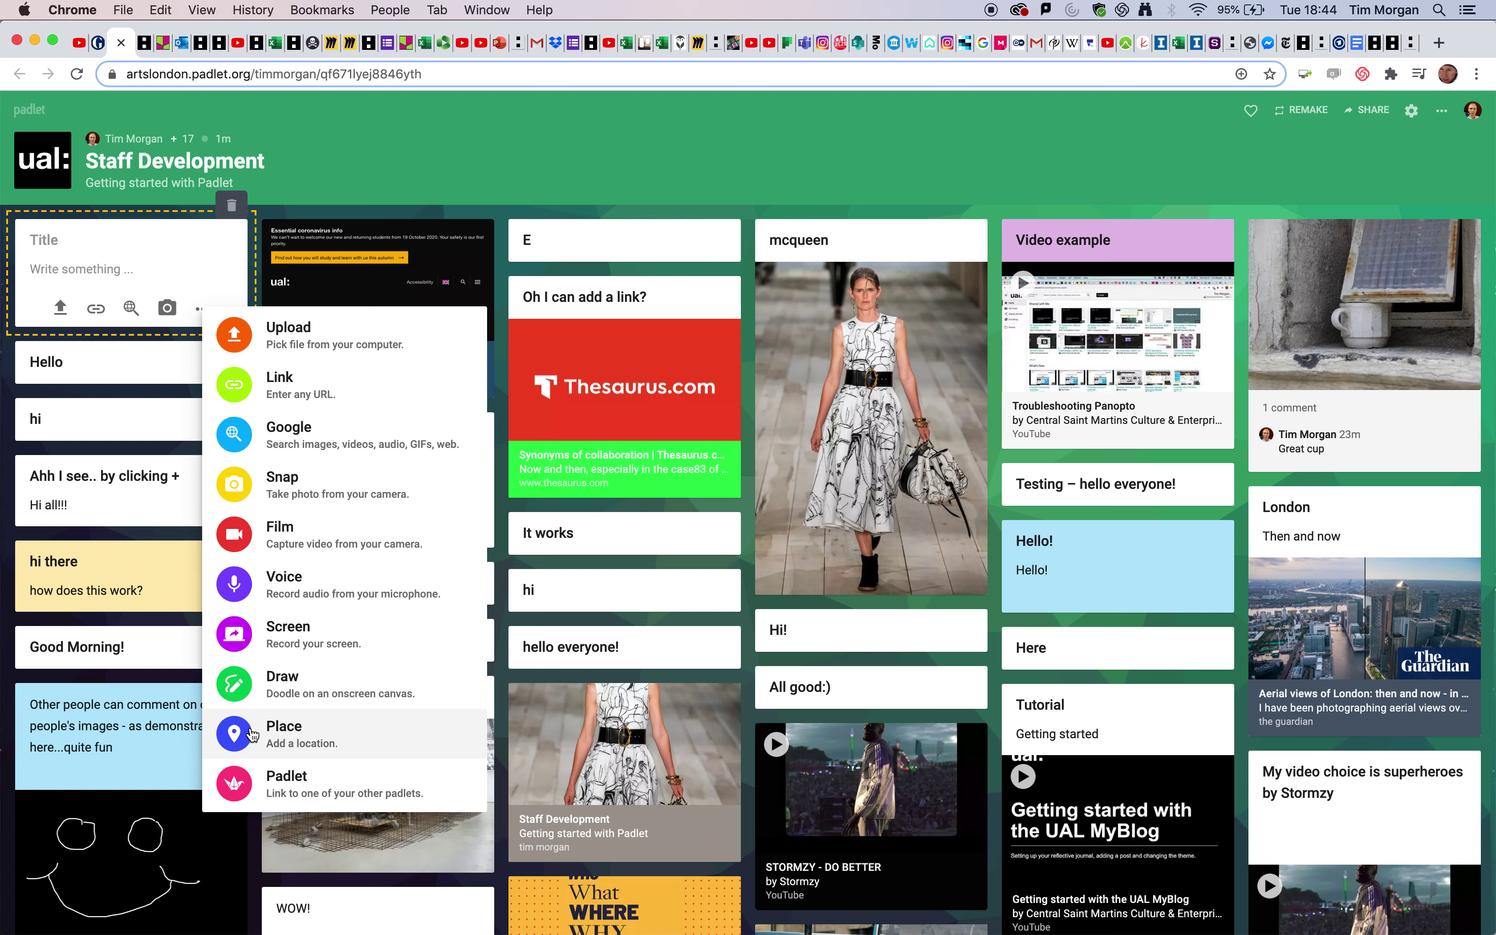
left_click(283, 736)
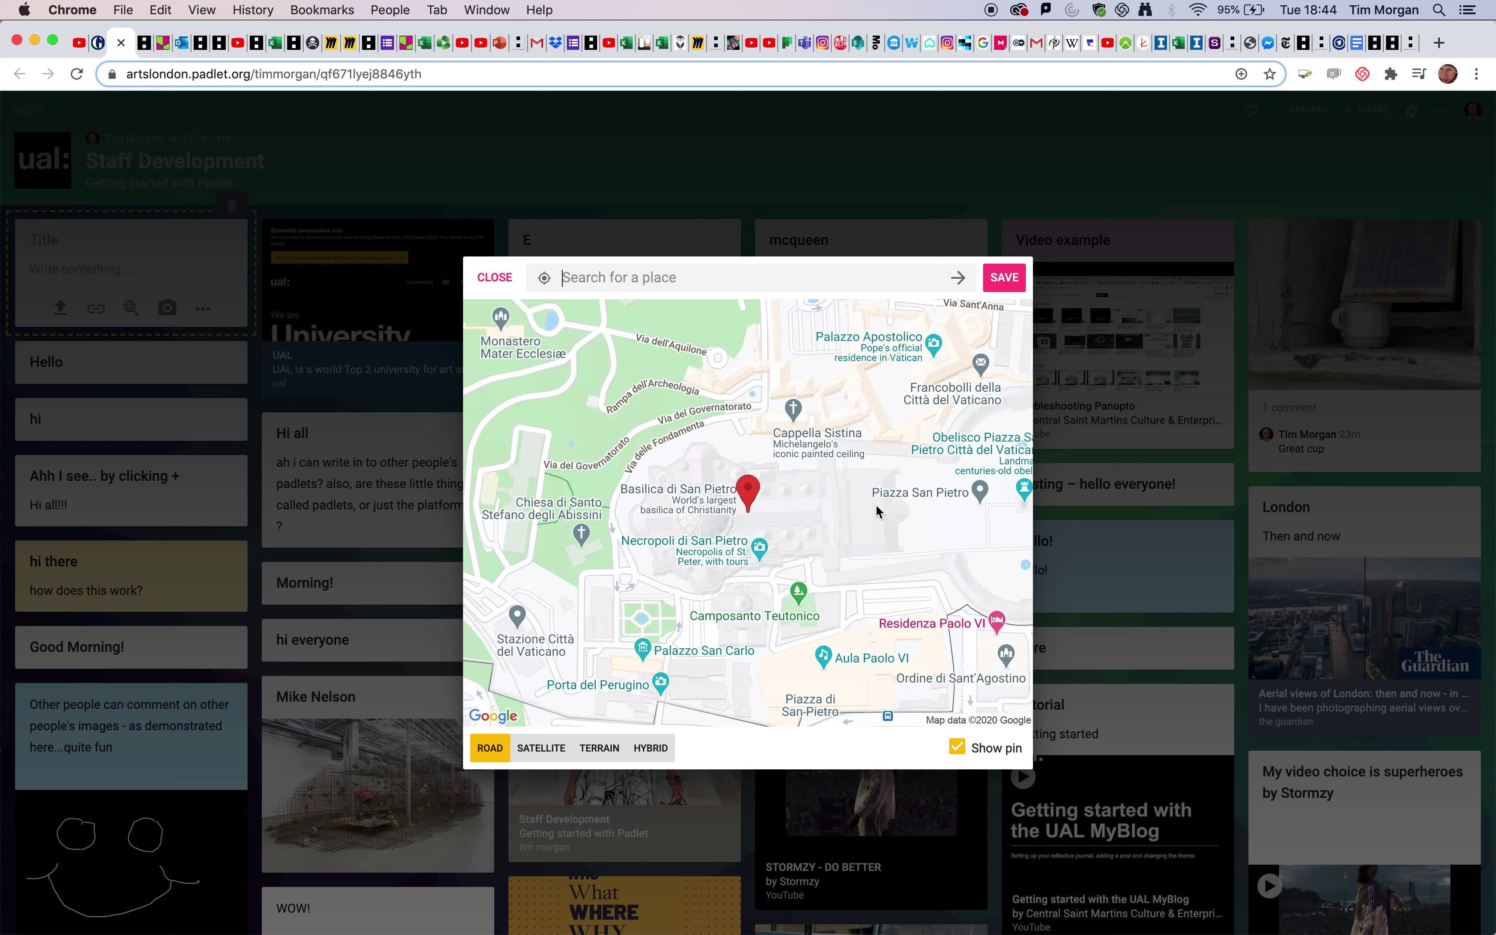
Search the place map for Berlin so it centres on the city.
scroll(874, 502, "down", 2)
scroll(871, 513, "up", 2)
left_click(576, 276)
type("berling")
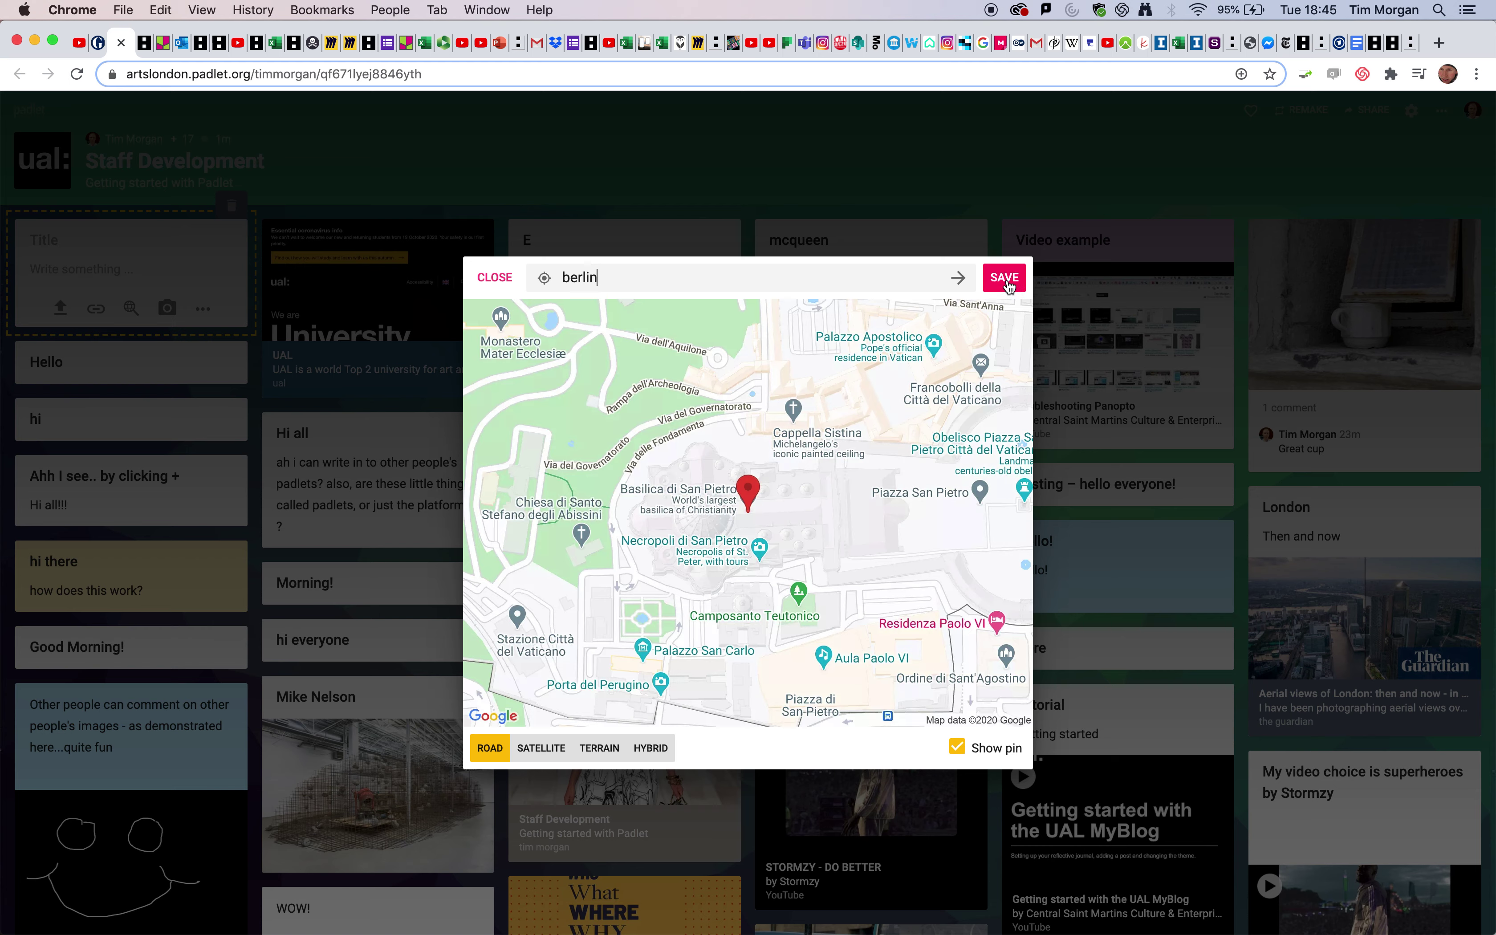
left_click(960, 280)
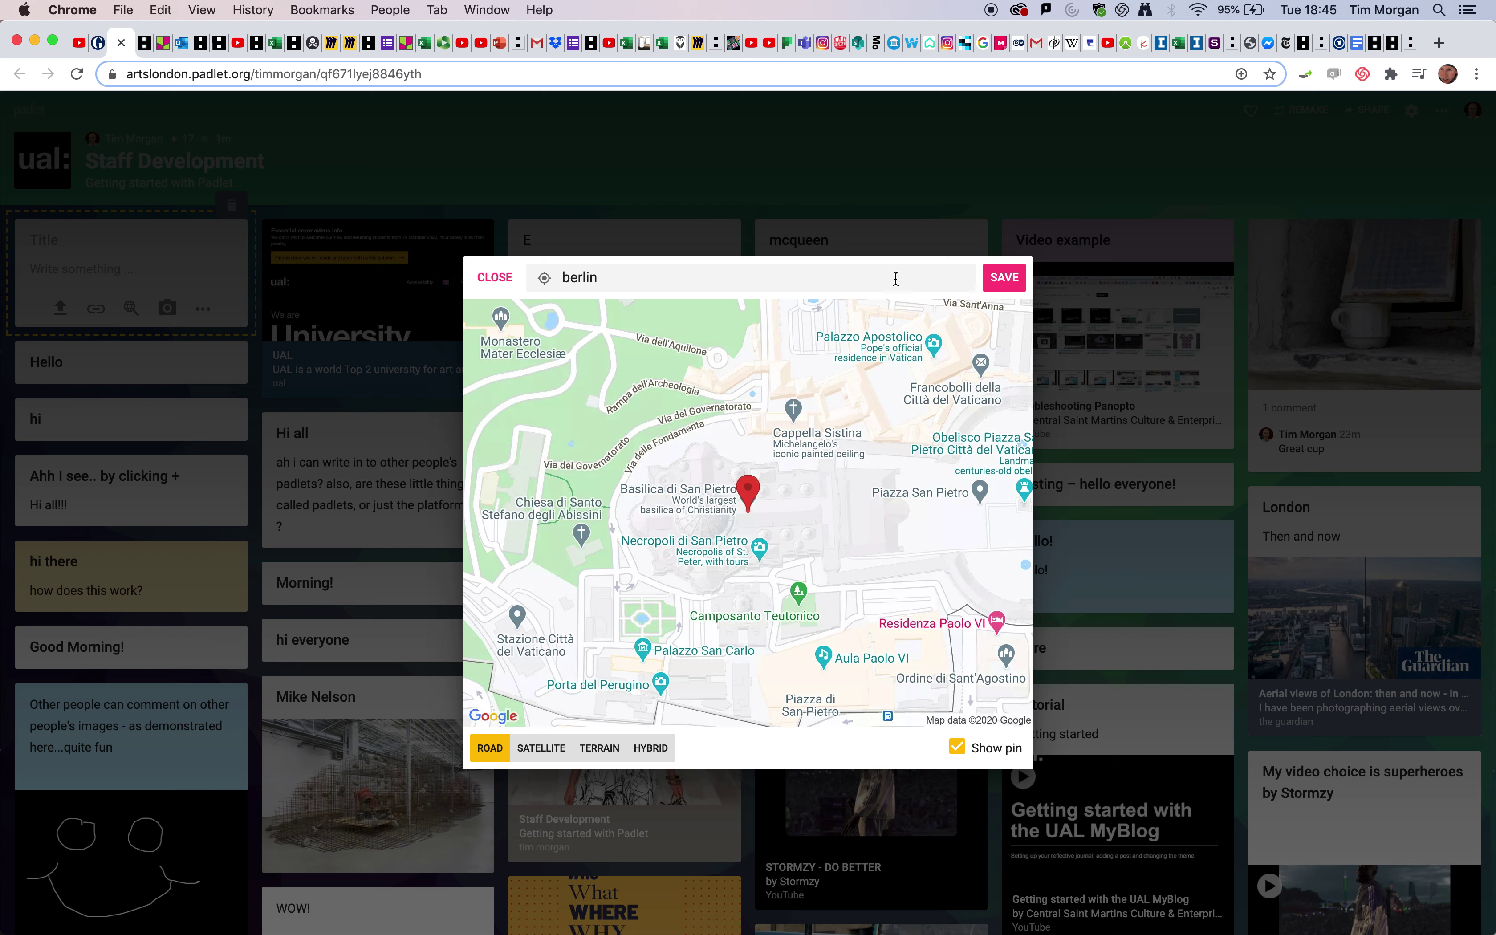
left_click(958, 280)
left_click(664, 279)
key("Return")
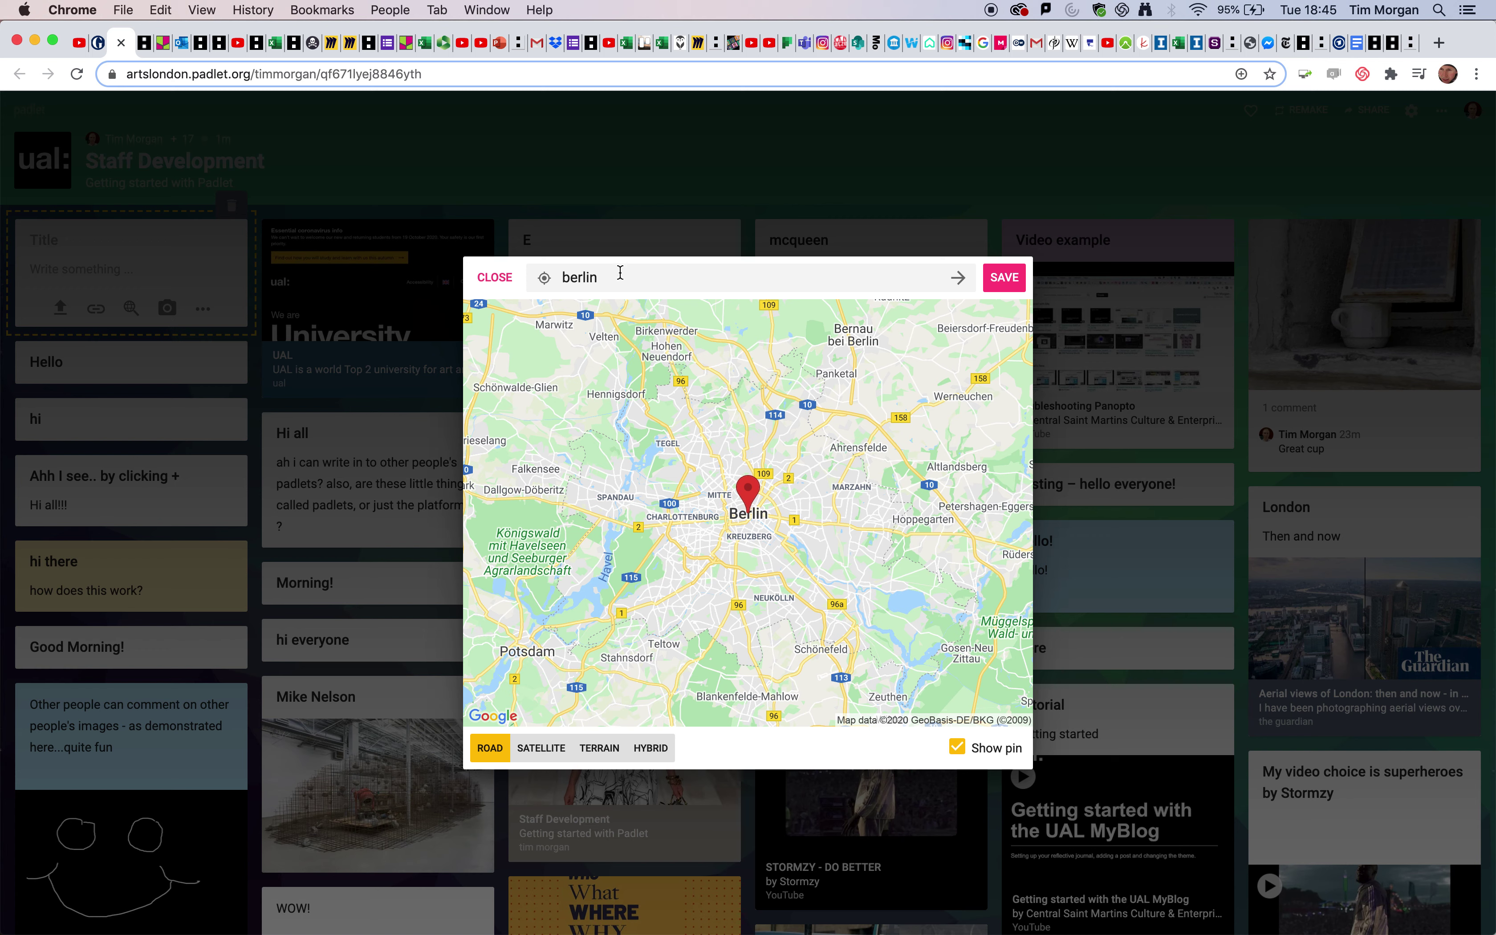
left_click_drag(621, 272, 565, 278)
Pin the post's map to Meyerheimstrasse, Berlin, zoomed in near Prenzlauer Allee, and save it.
type("meyerheime")
type("trasse")
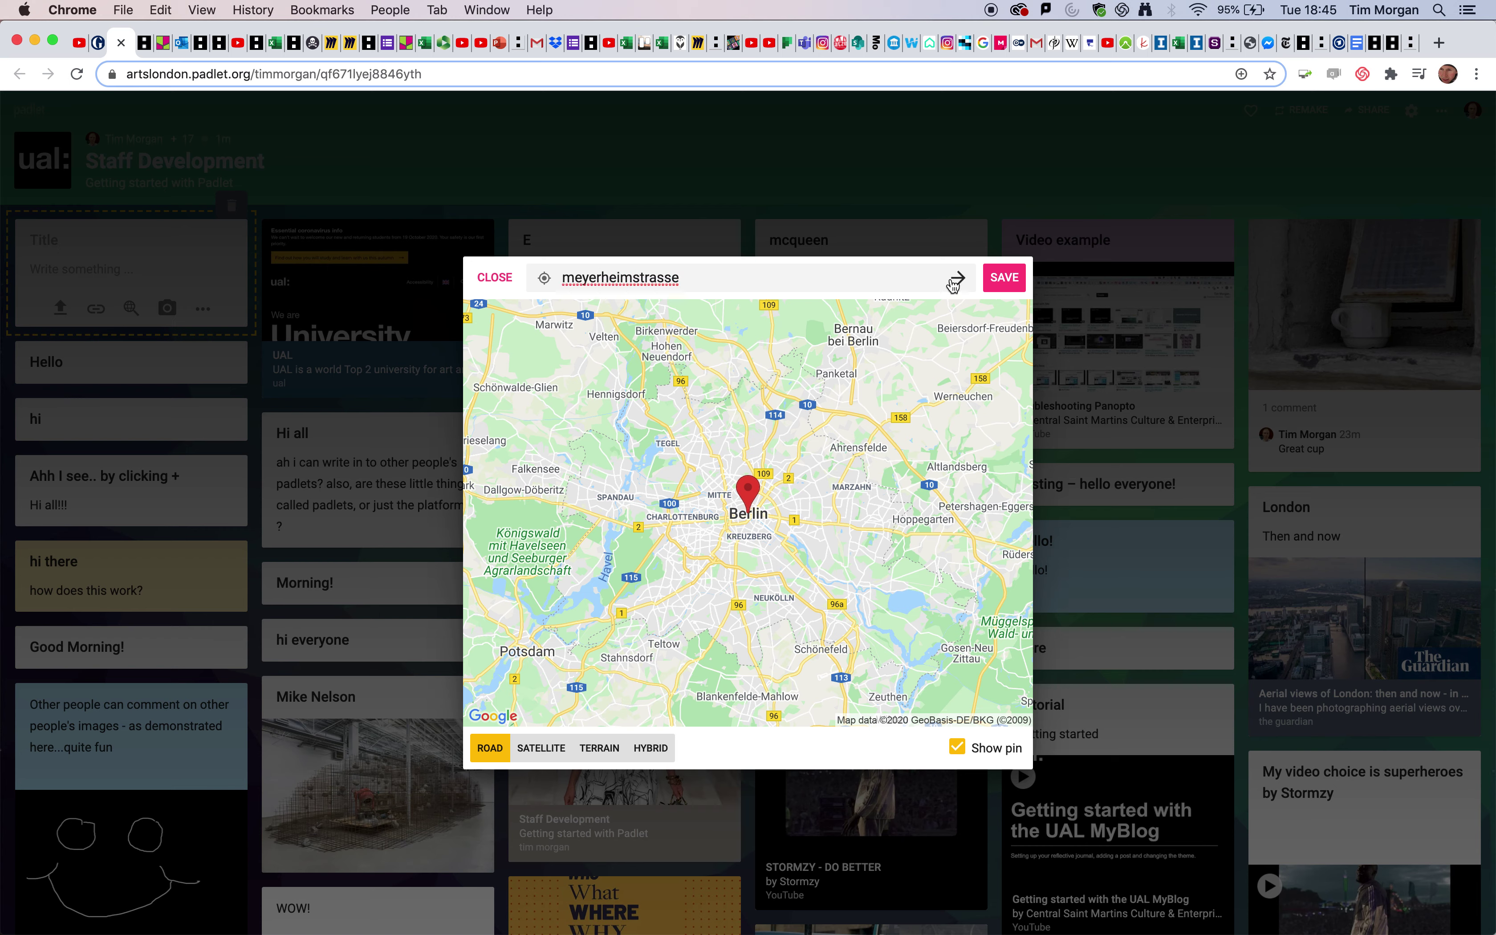
left_click(956, 280)
left_click(923, 274)
key("Return")
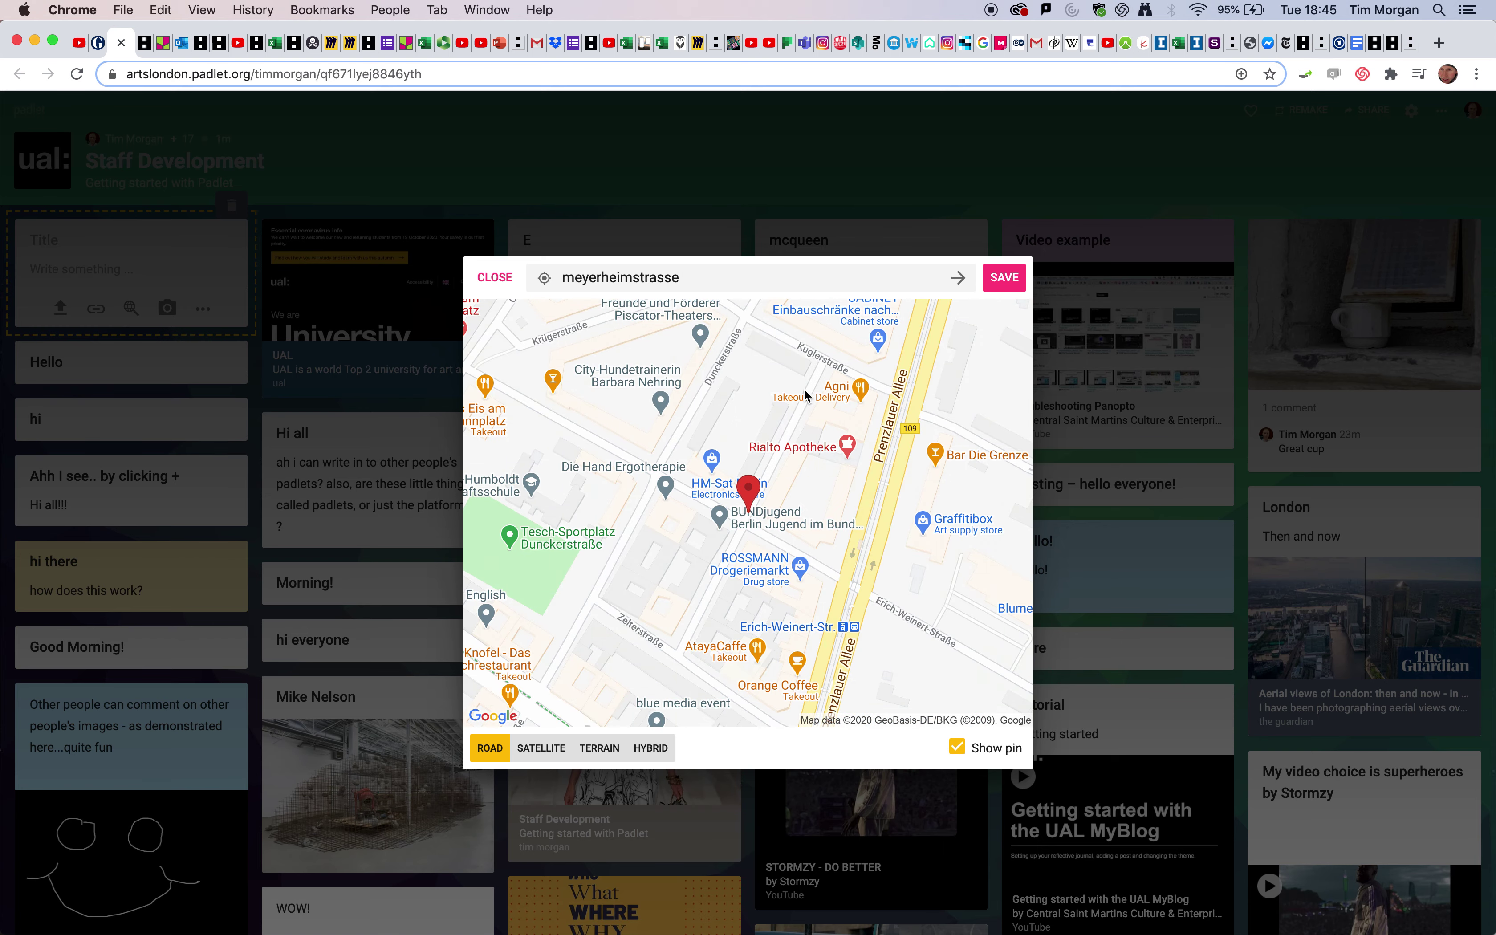
left_click(956, 282)
double_click(853, 617)
left_click(1002, 286)
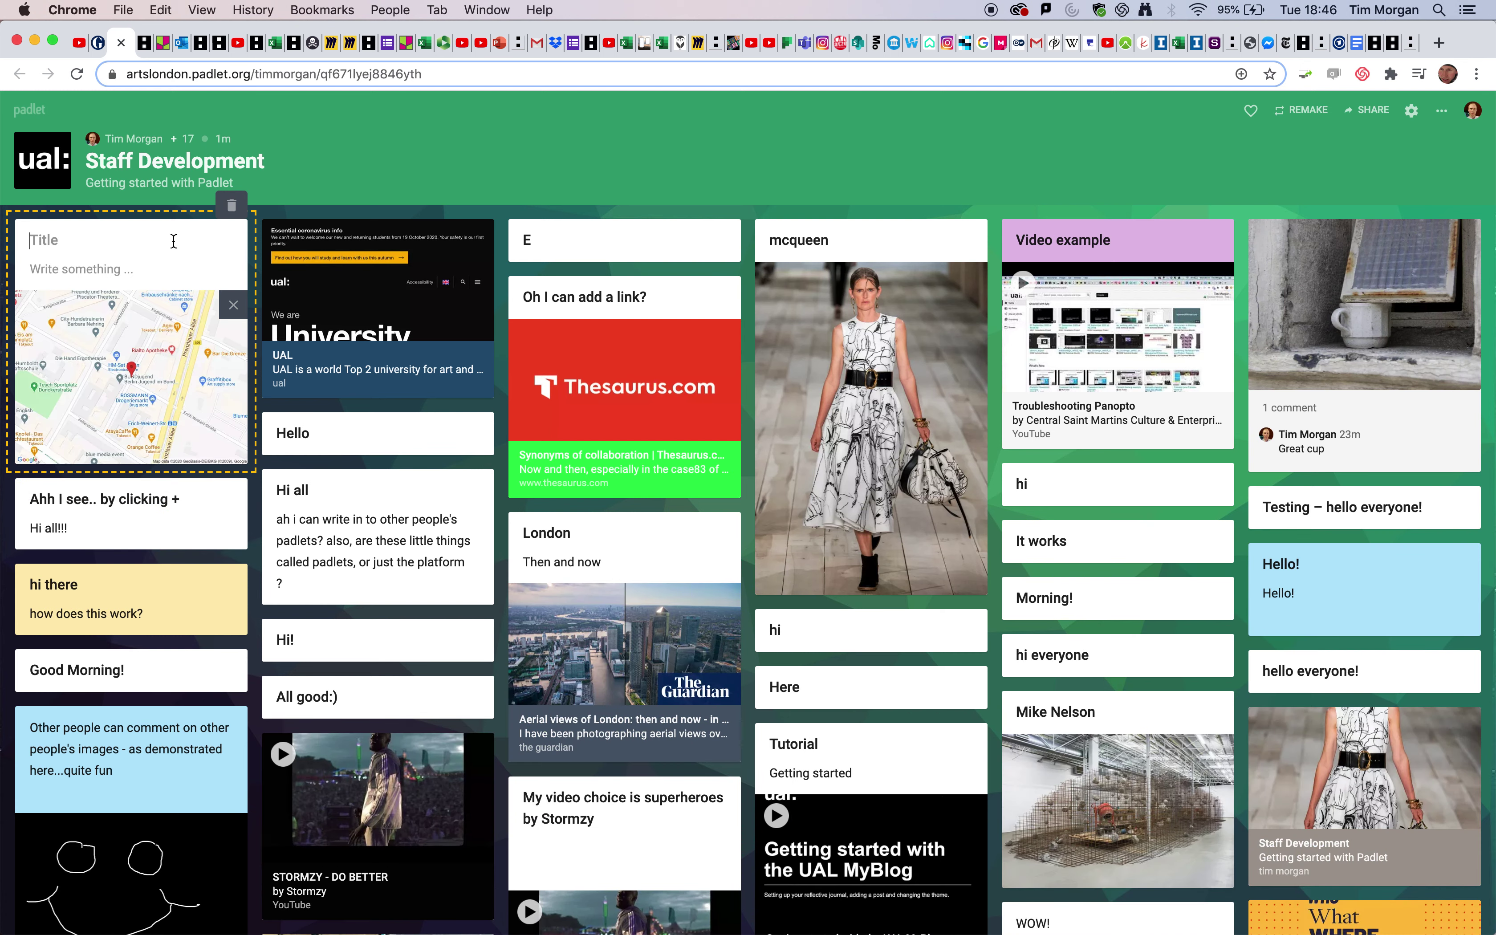
Title the map post 'Home' with body 'Berlin' and move it to the second column below 'hi'.
type("Home")
left_click(141, 268)
type("Berling")
left_click_drag(105, 269, 384, 411)
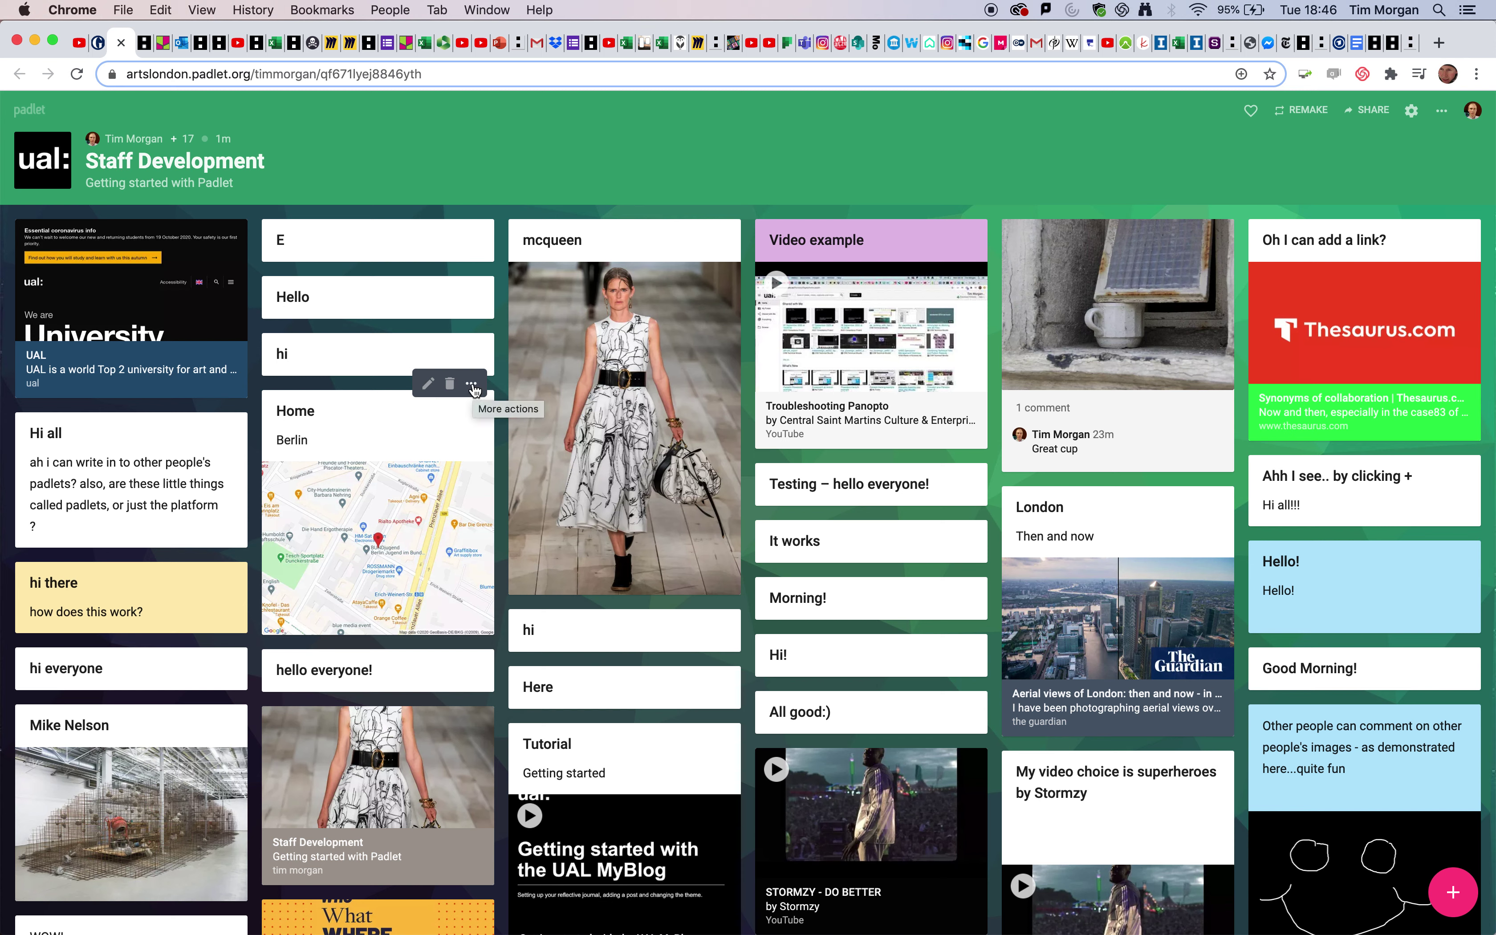
Change the Home post's colour to purple instead of yellow.
left_click(472, 386)
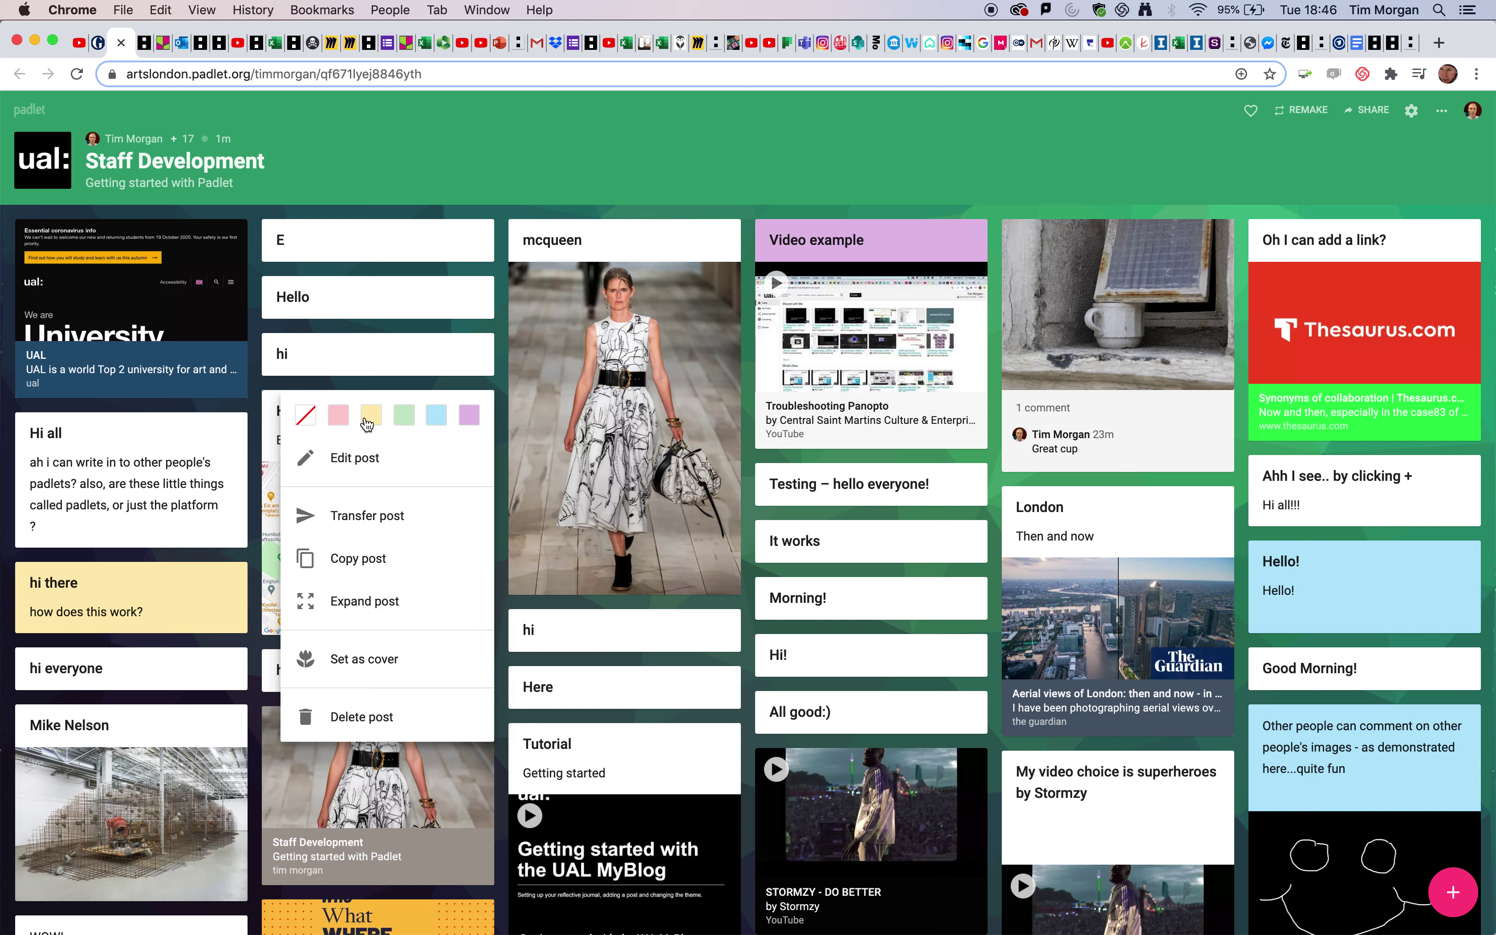
left_click(369, 423)
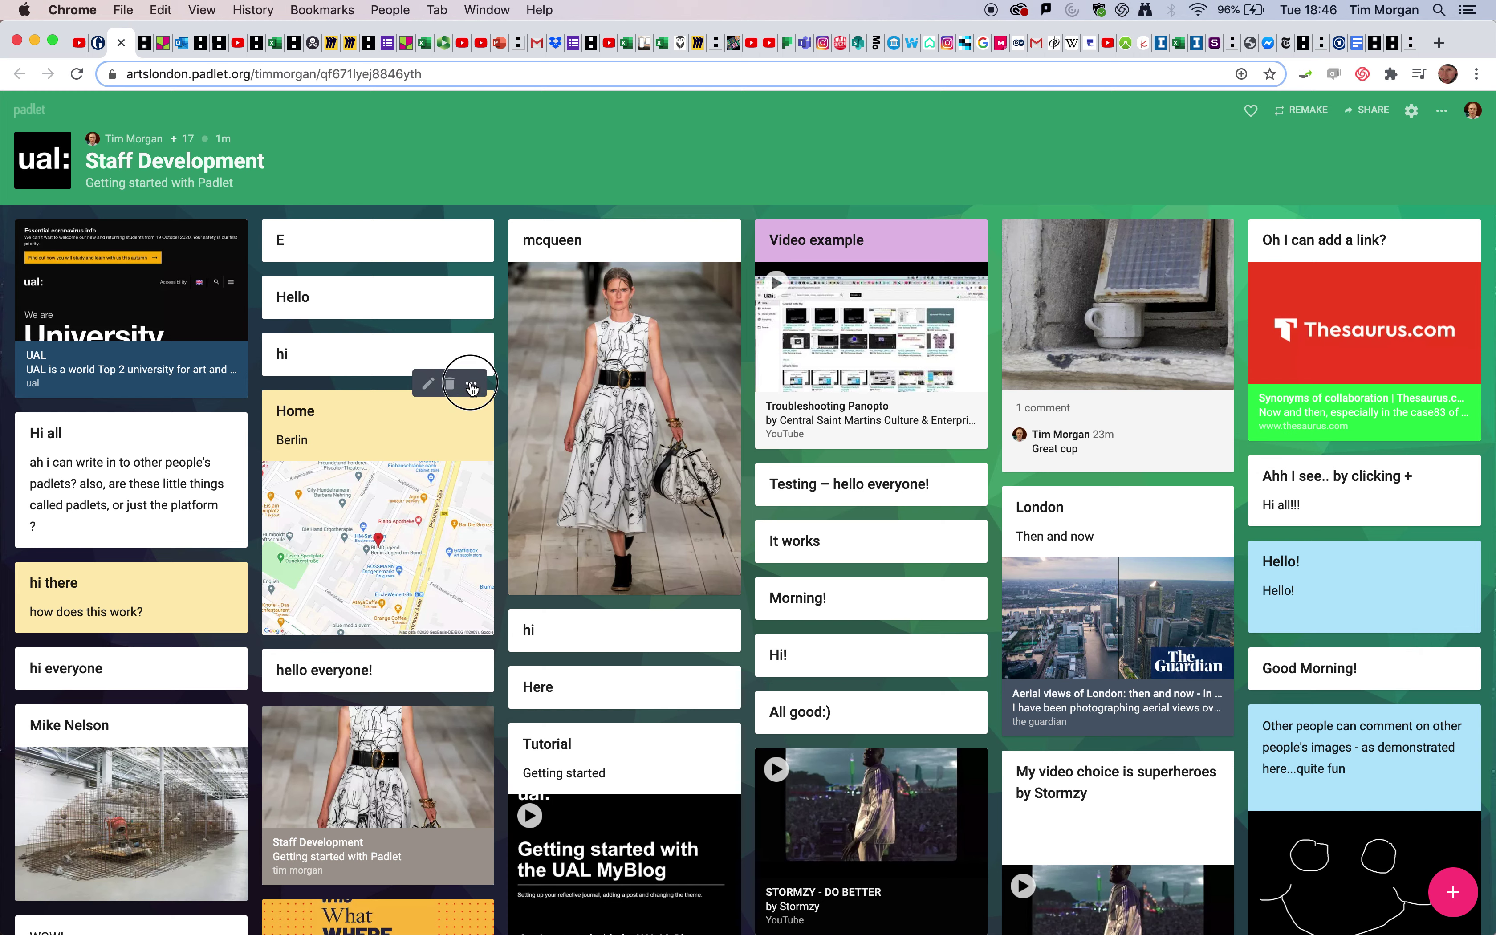
left_click(471, 385)
left_click(469, 416)
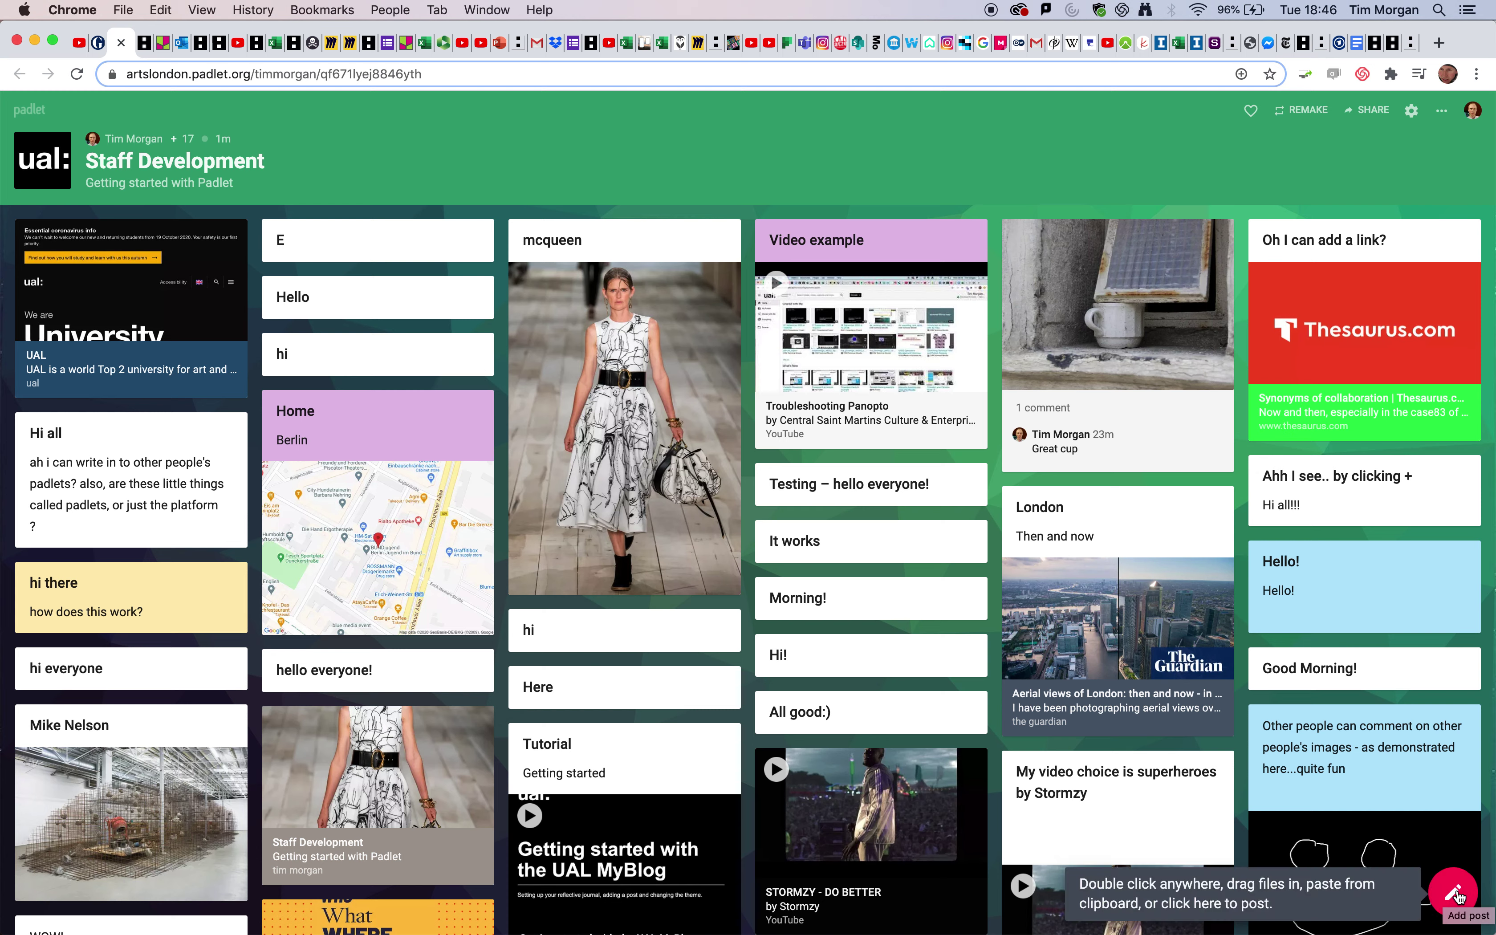
Start a new blank post, show its full list of attachment types, and switch to Safari.
left_click(1457, 894)
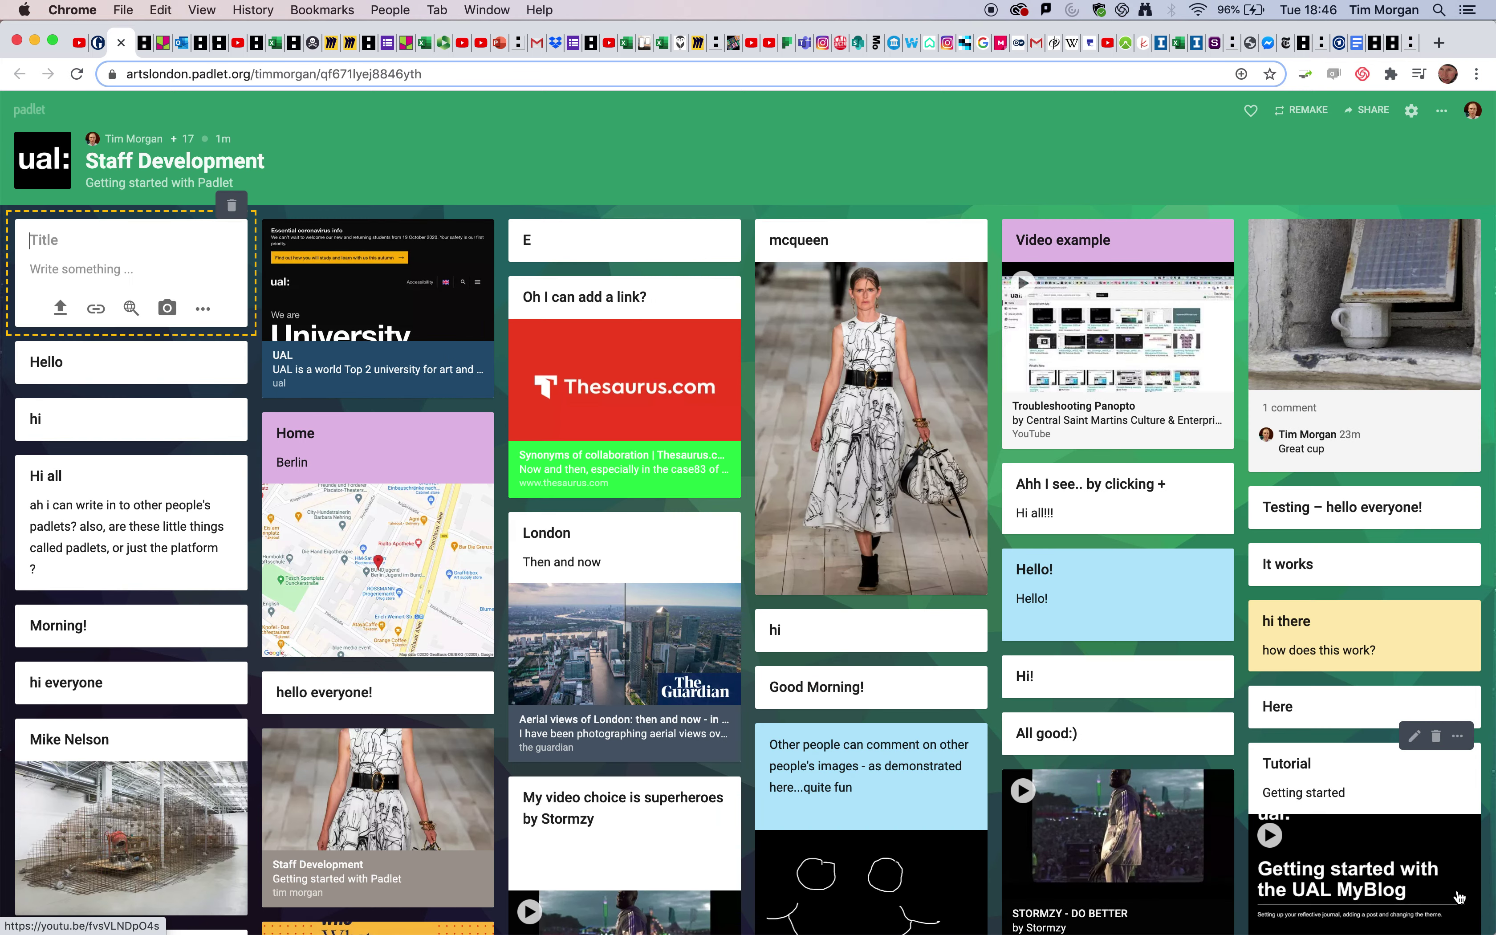
left_click(205, 311)
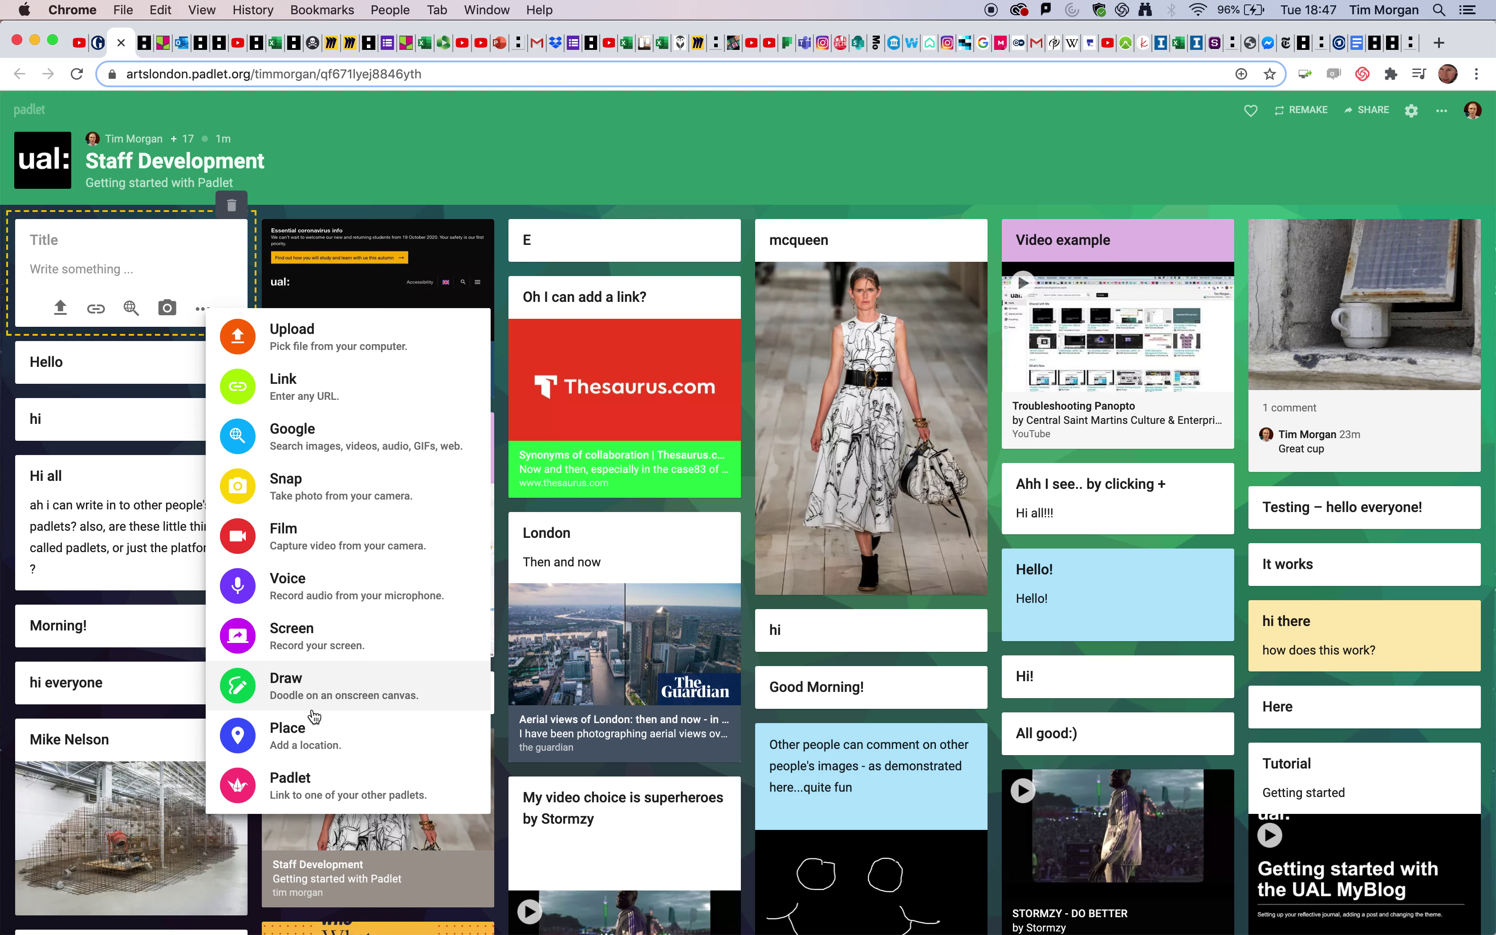
mouse_move(306, 924)
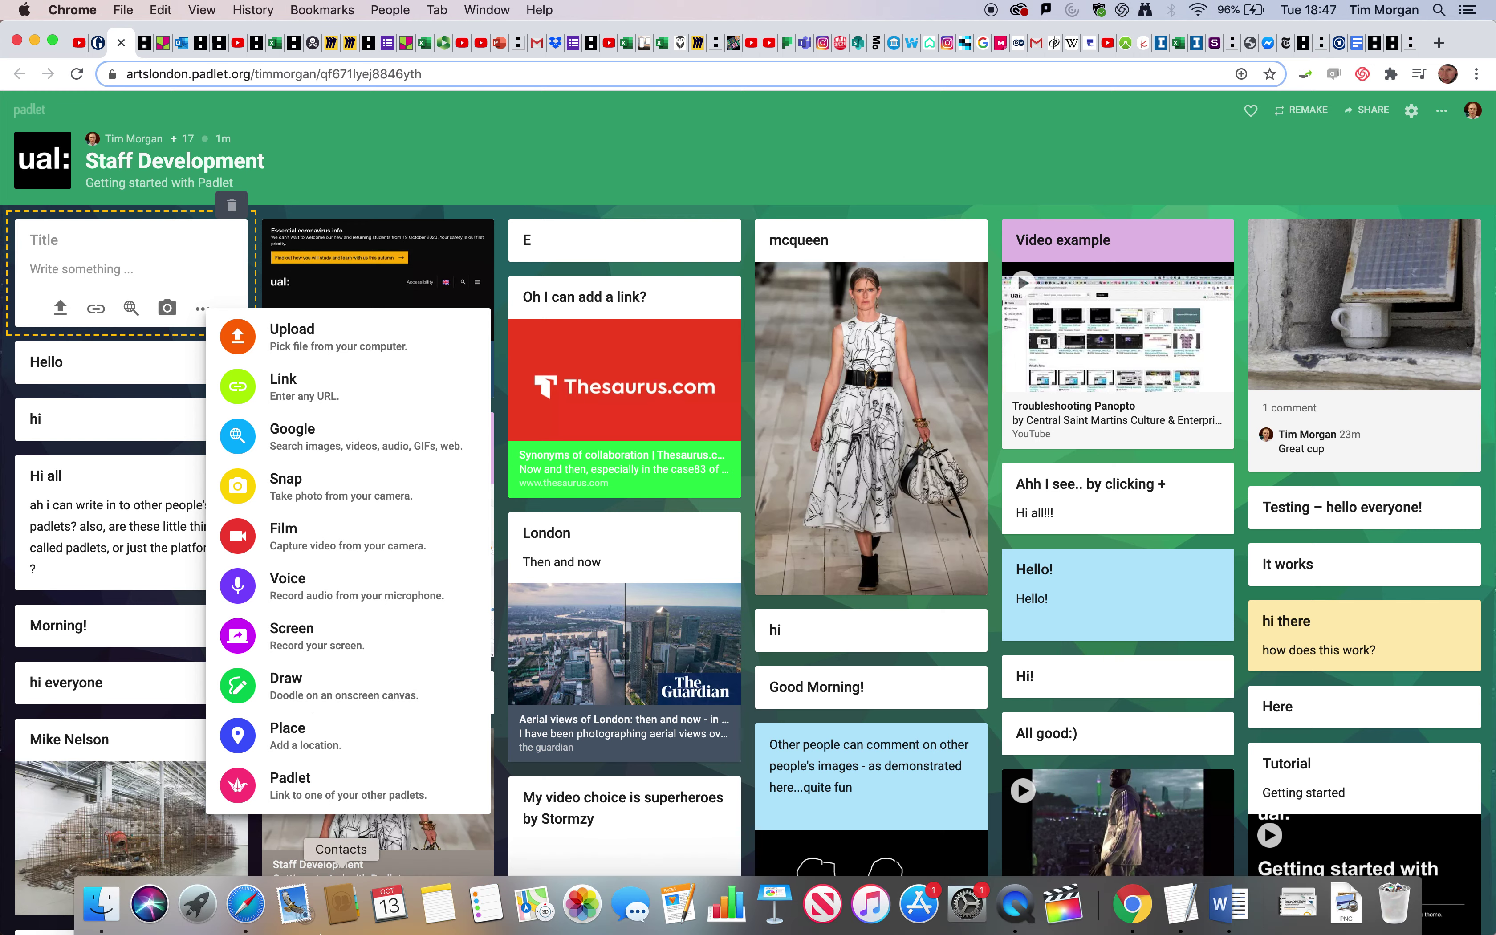
left_click(246, 904)
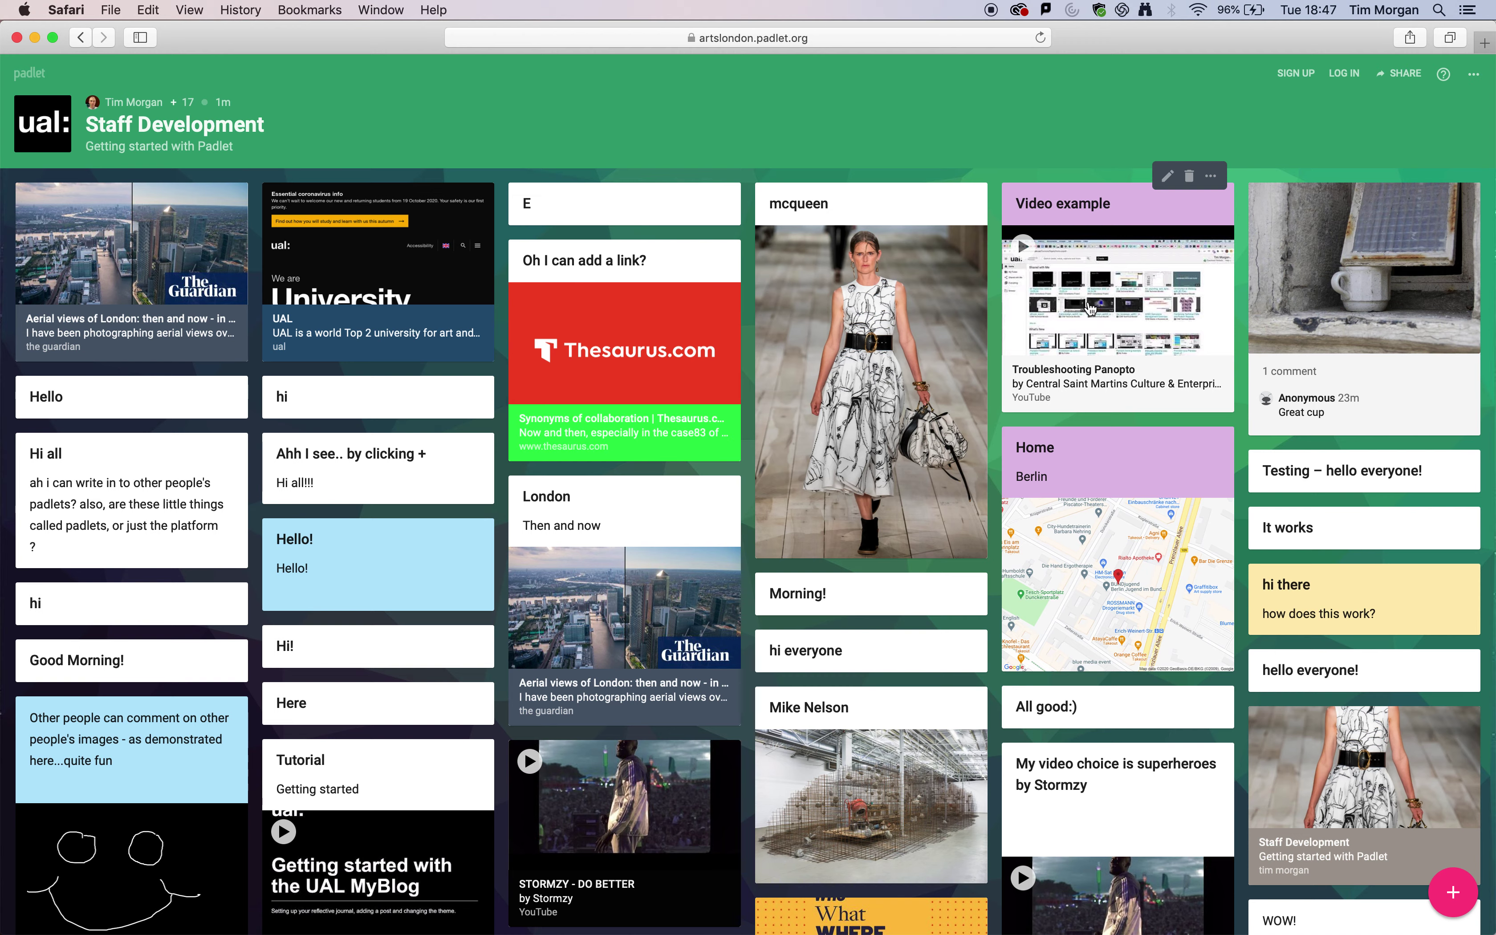
In Safari, start a new visitor post and list its attachment types, with Film, Voice and Screen unsupported.
left_click(1454, 904)
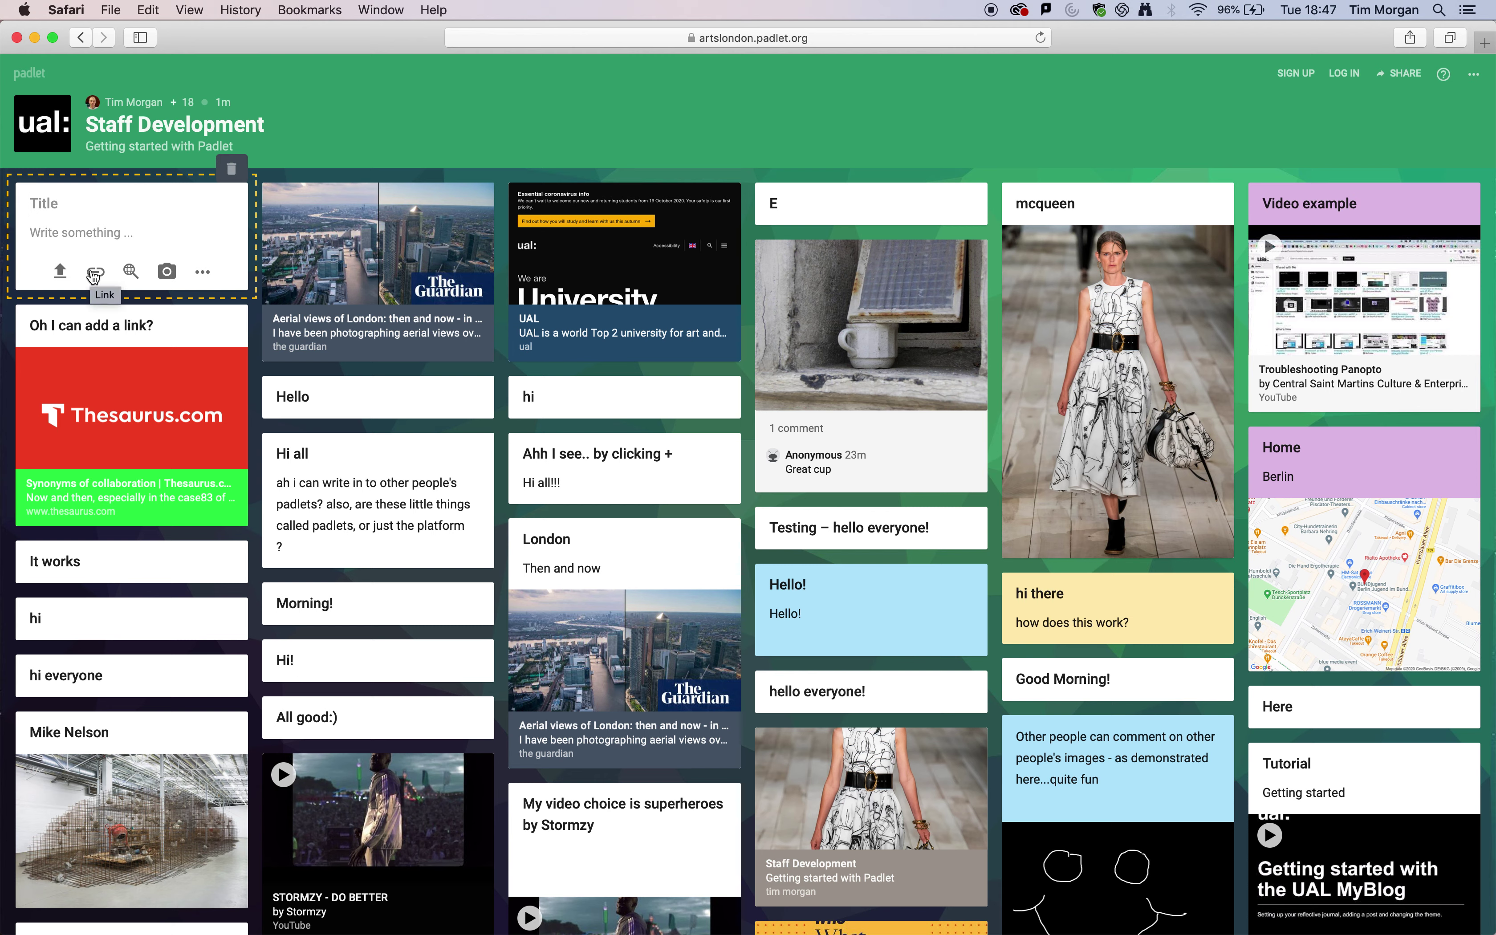
left_click(202, 270)
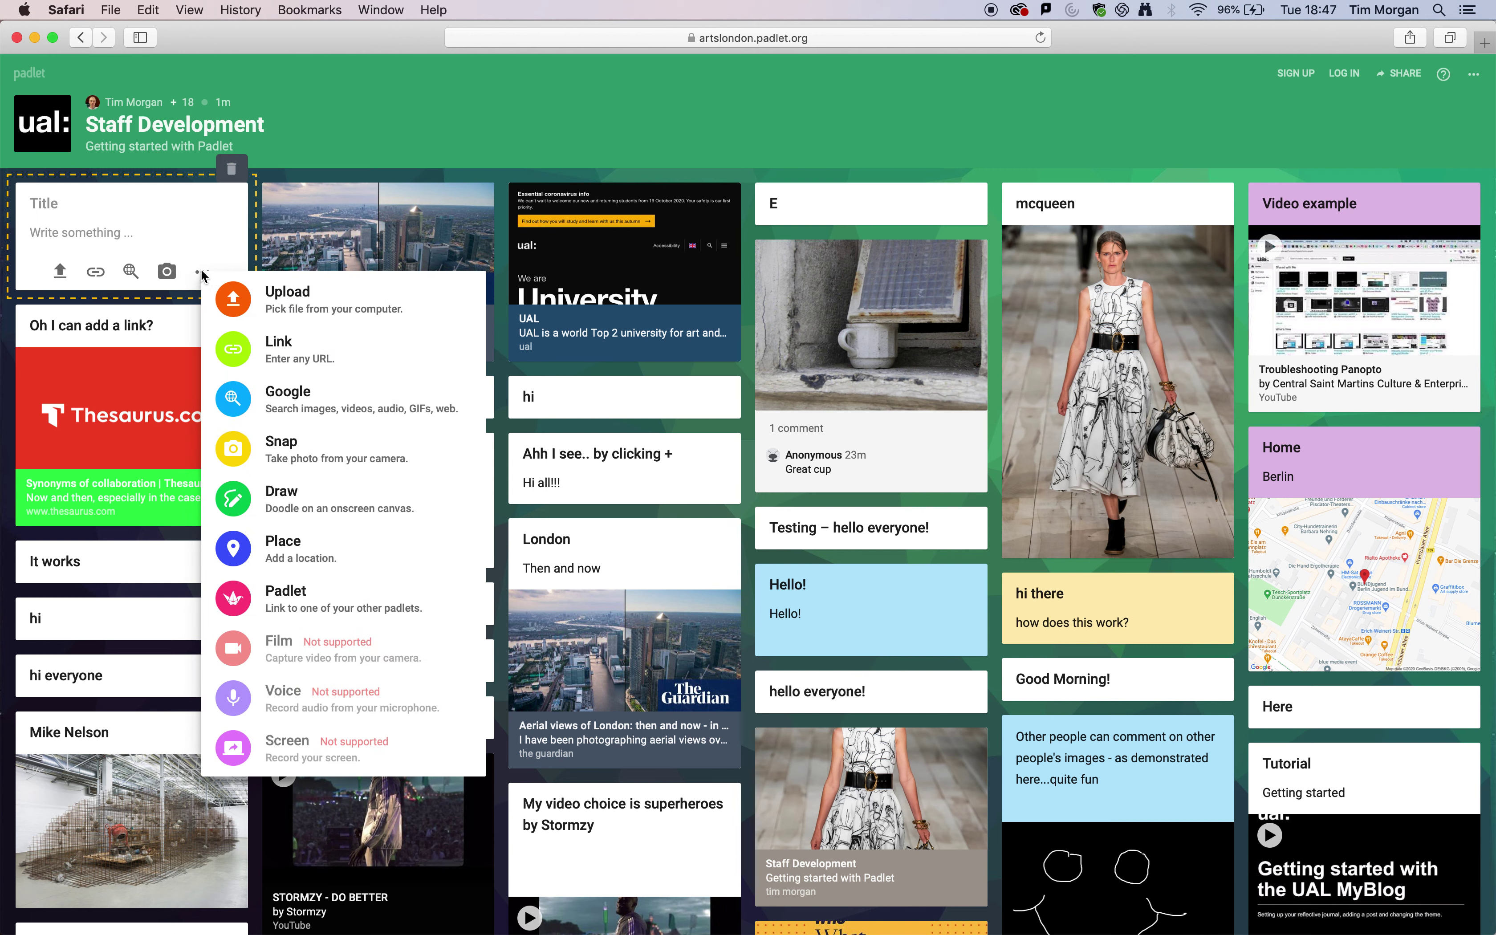